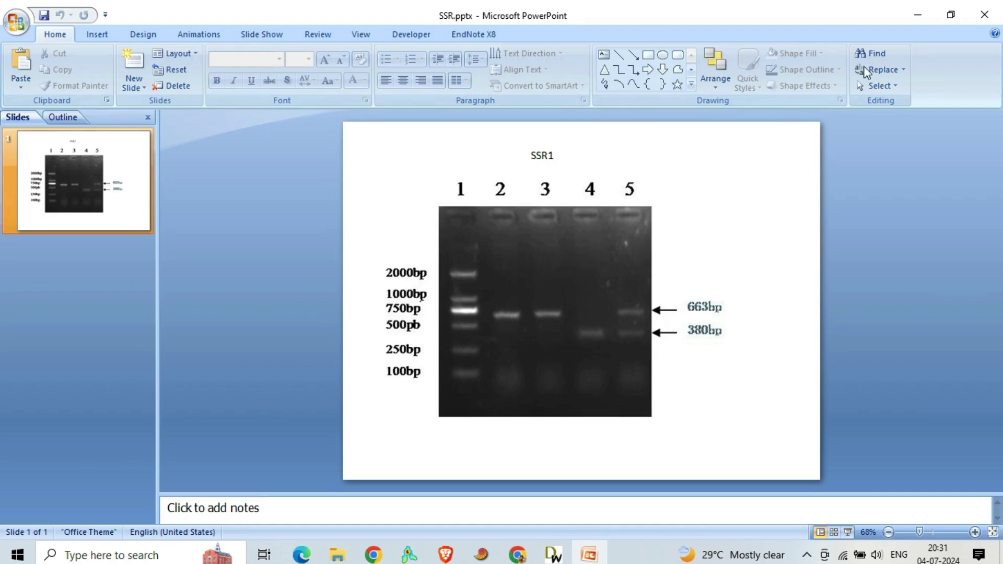
- Open AS_data.xls from the desktop and review the genotype rows G1 through G37
left_click(921, 15)
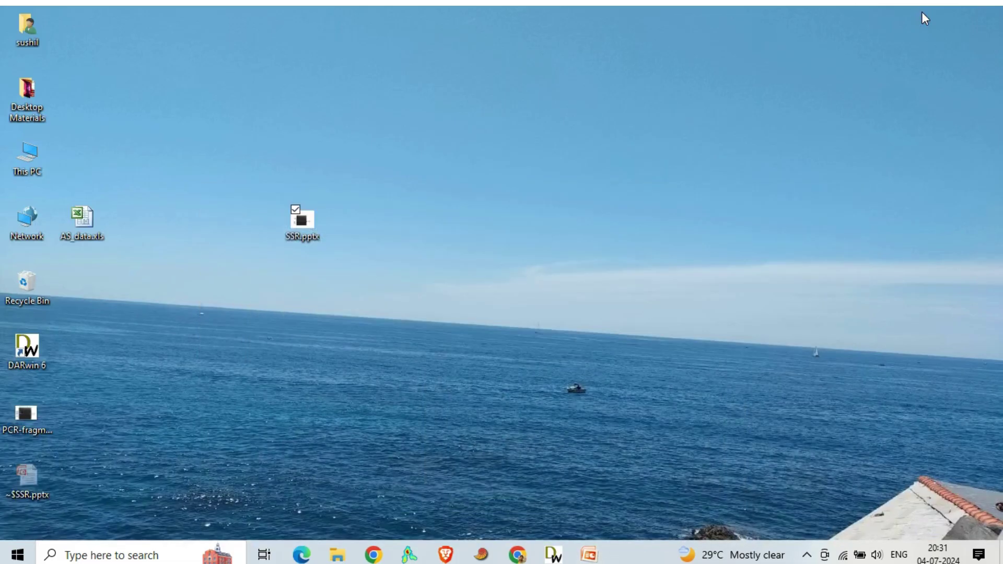
double_click(86, 214)
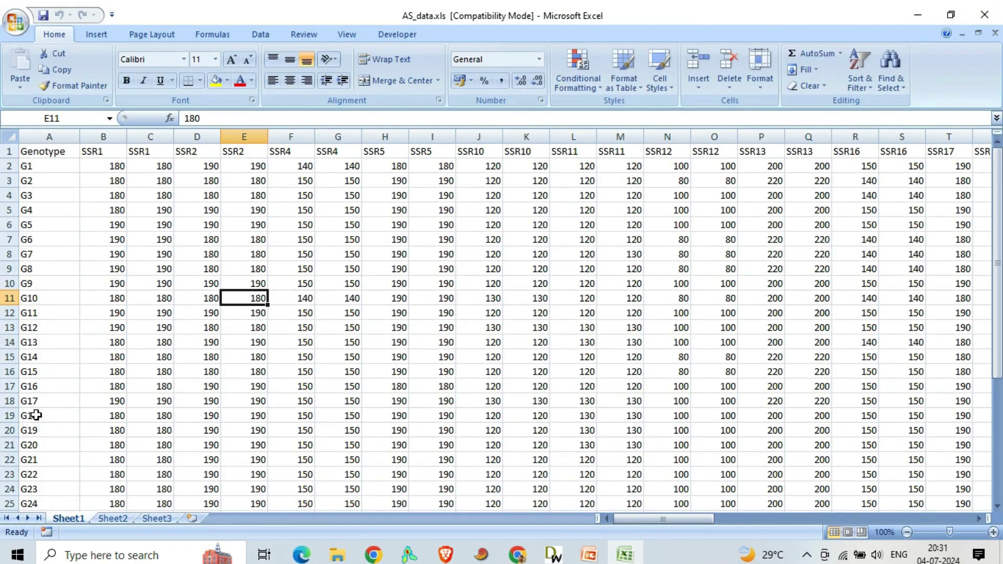
left_click(47, 153)
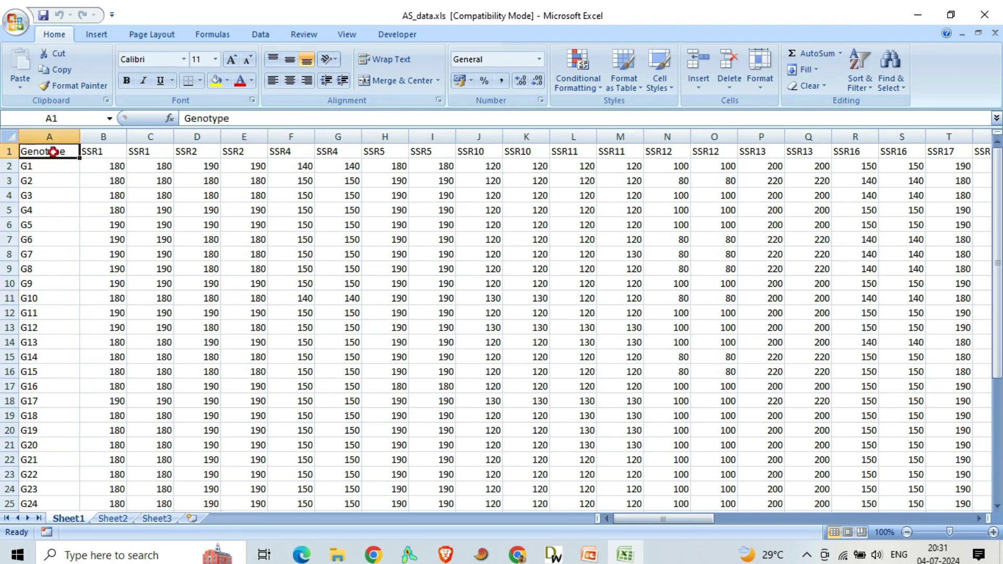
left_click(45, 166)
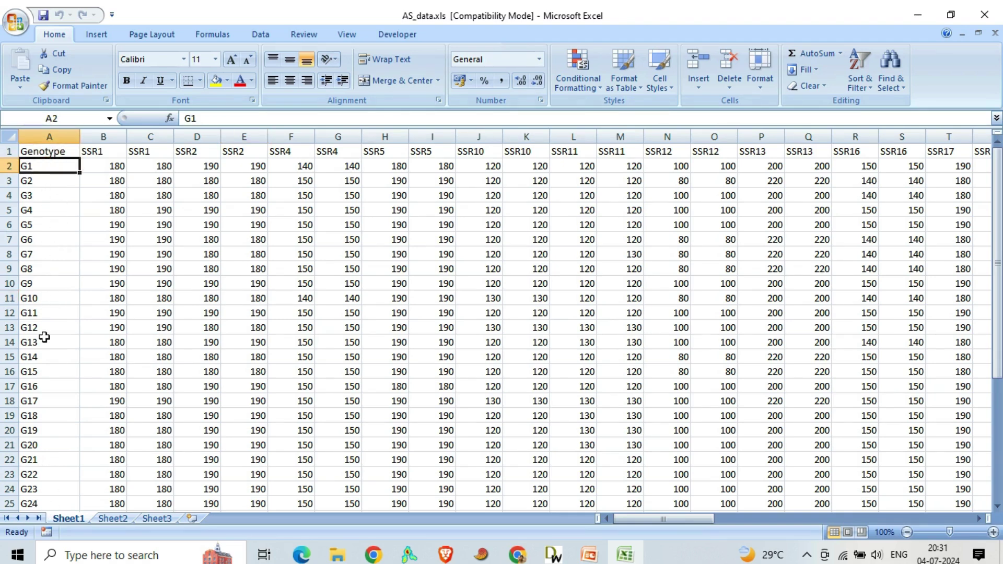
scroll(49, 397, "down", 5)
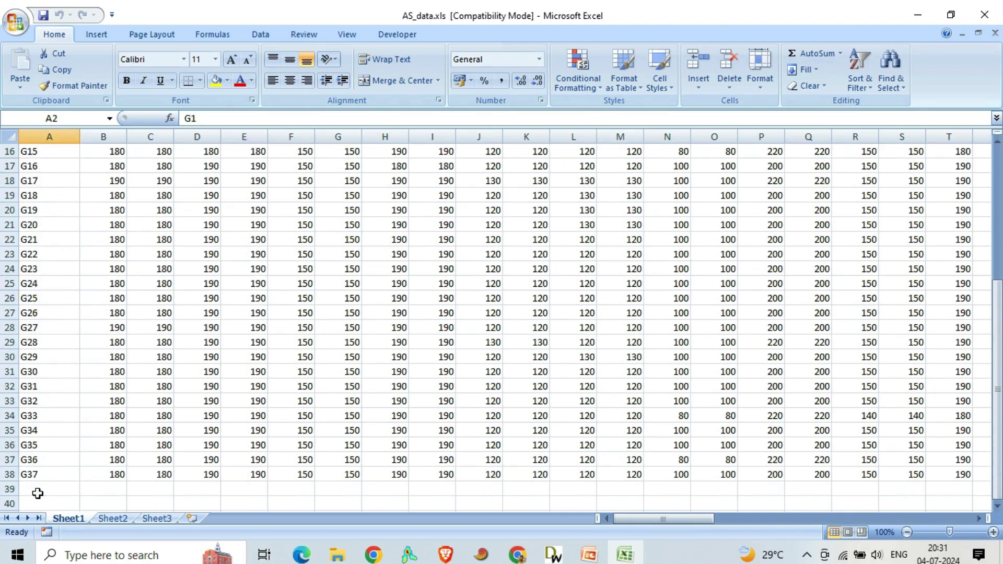
left_click(42, 473)
scroll(64, 389, "up", 5)
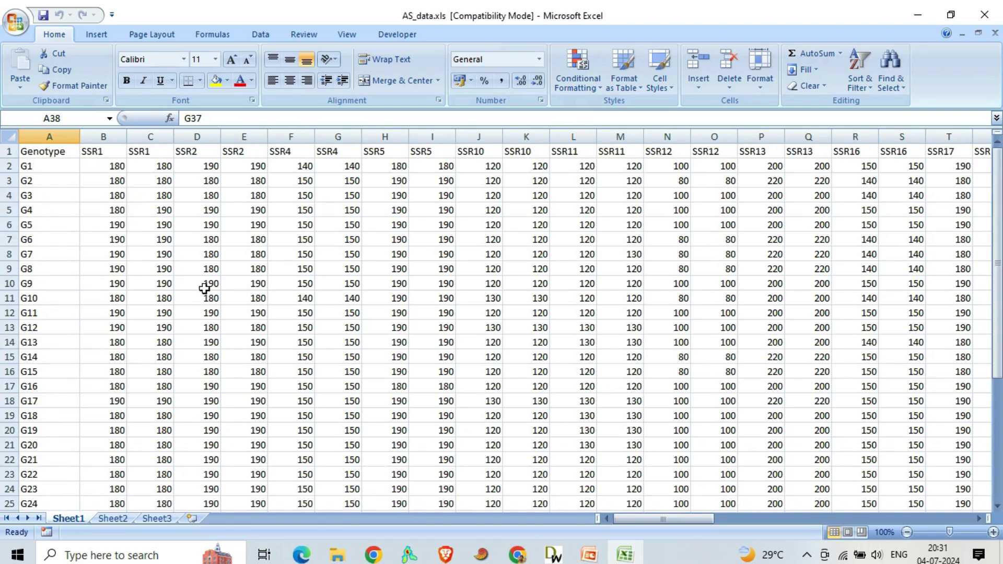
- Review the marker columns from SSR1 to SSR51, then return the view to column A
left_click(104, 150)
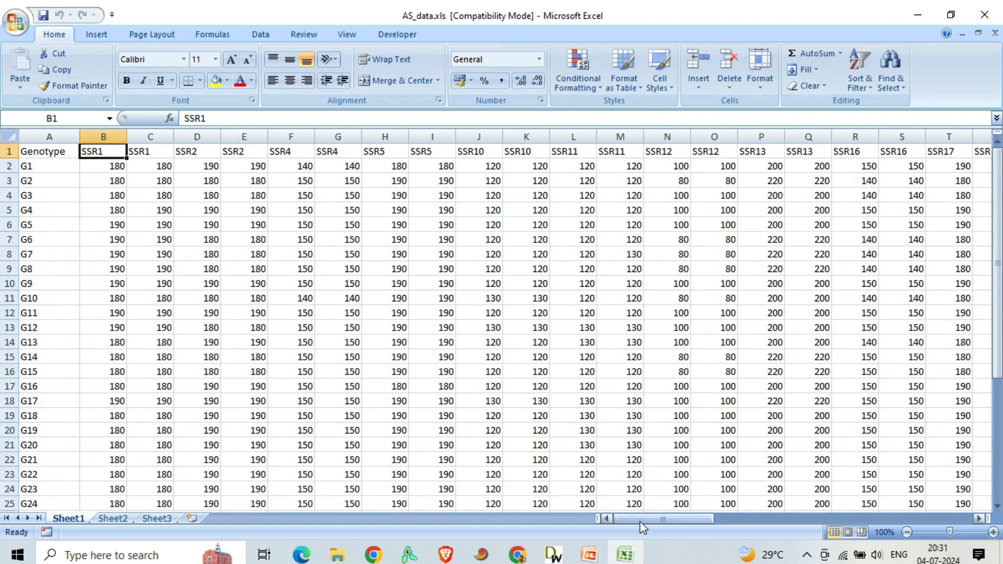
left_click_drag(643, 519, 883, 504)
left_click(884, 502)
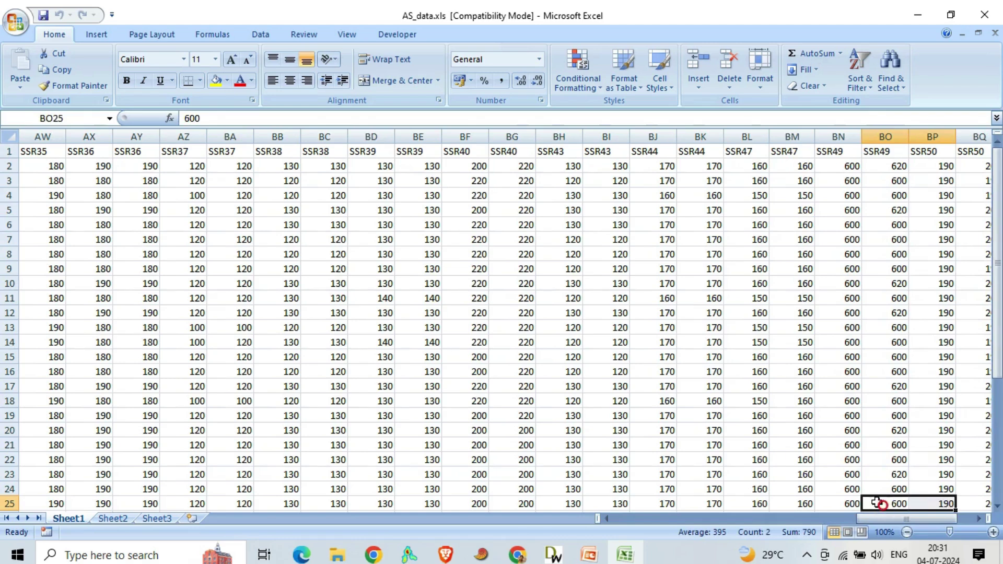
key("Right")
key("Right")
key("Right")
key("Right")
key("Right")
left_click(921, 151)
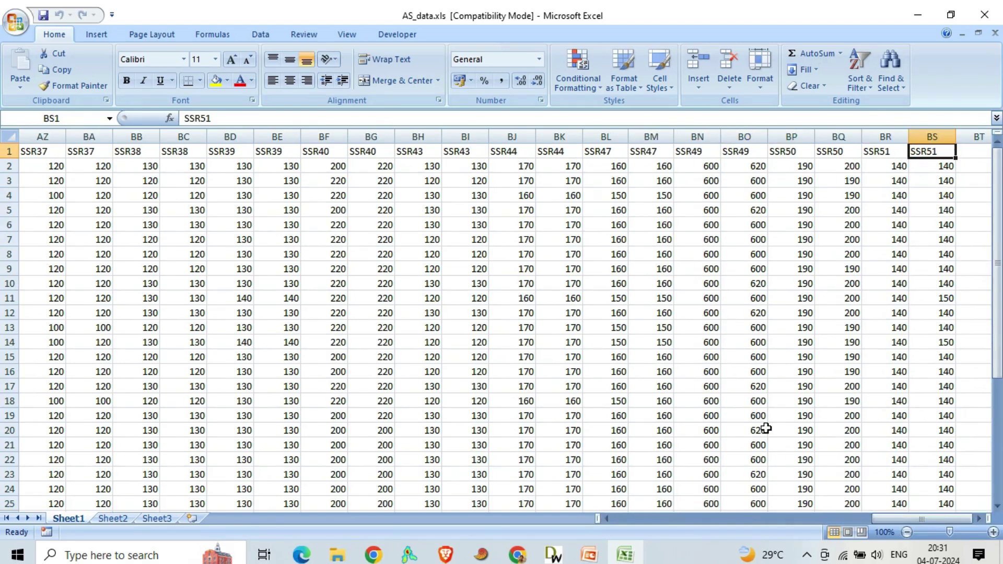
left_click_drag(923, 520, 686, 520)
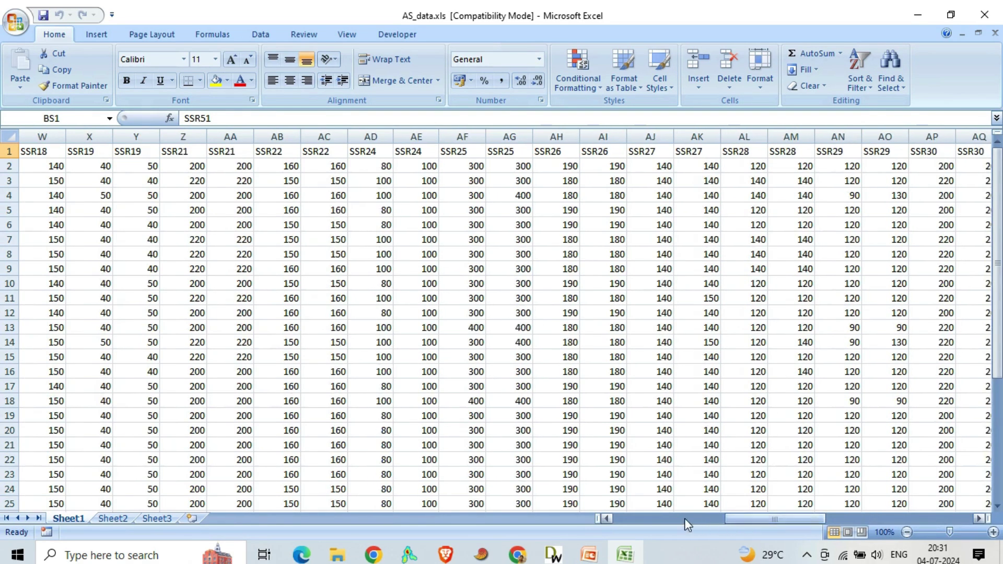
left_click(640, 522)
left_click(655, 518)
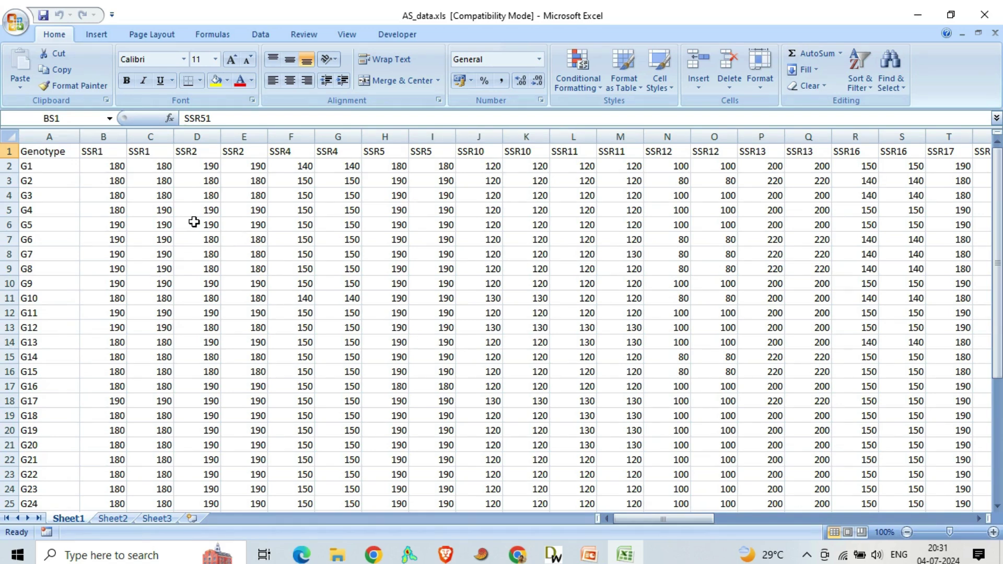
left_click_drag(104, 136, 145, 130)
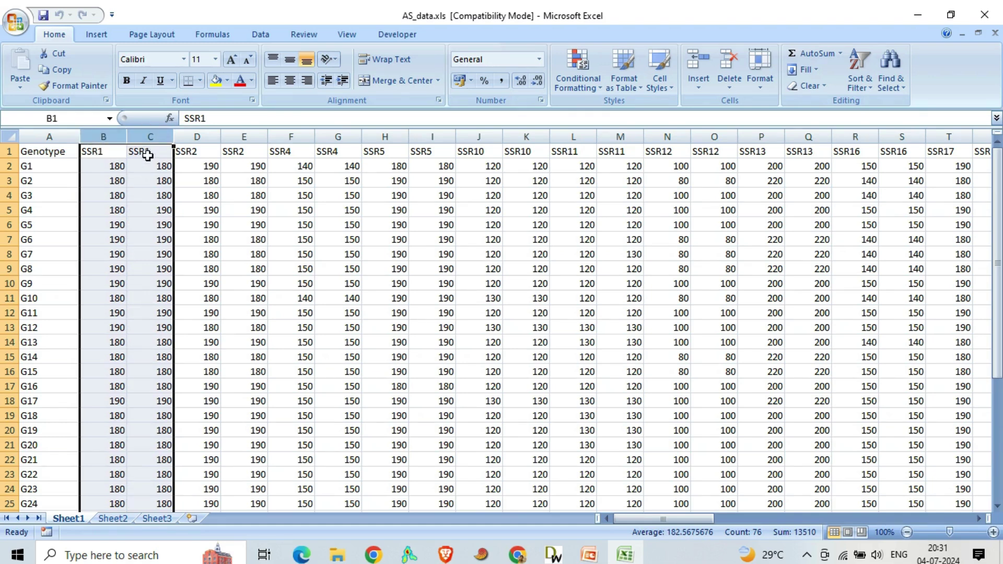
left_click_drag(197, 136, 246, 136)
left_click(291, 137)
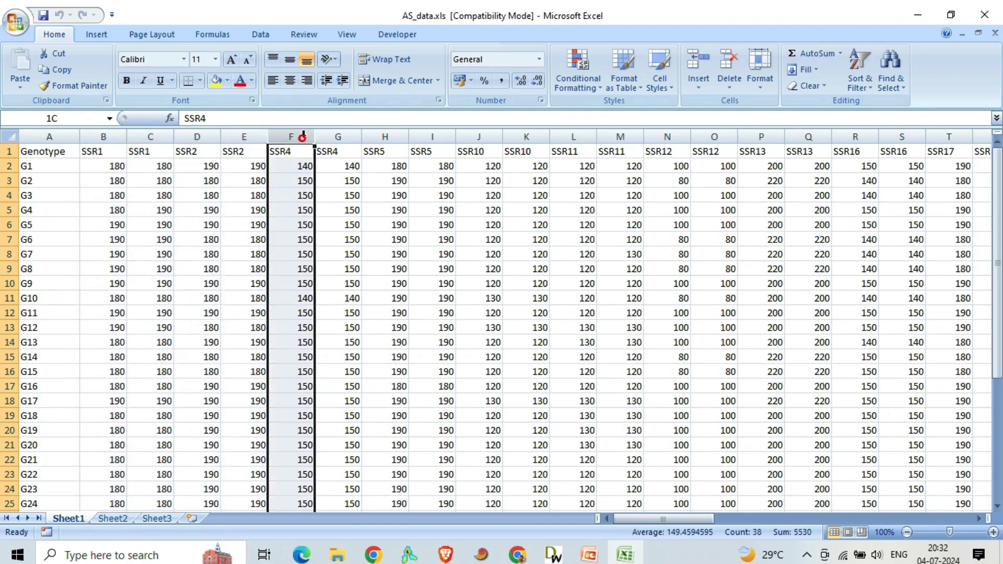
left_click(338, 136)
left_click(387, 135)
left_click_drag(387, 134, 450, 139)
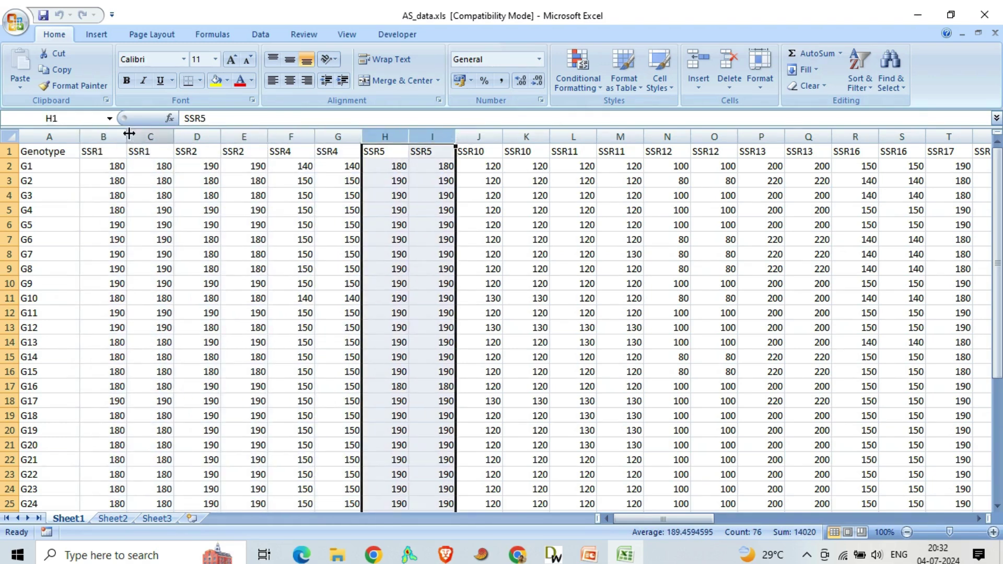
left_click(103, 135)
left_click_drag(103, 135, 151, 137)
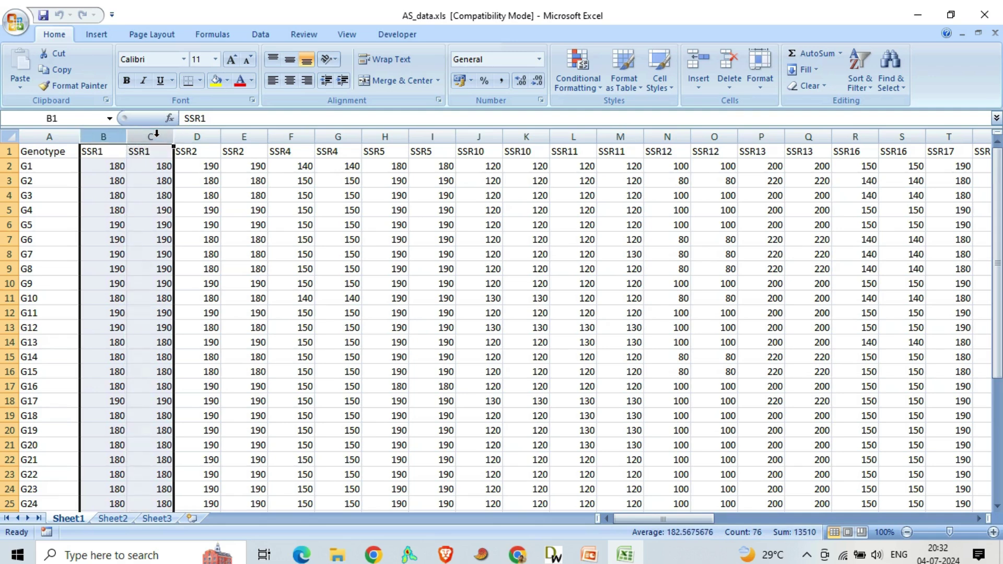
left_click(97, 165)
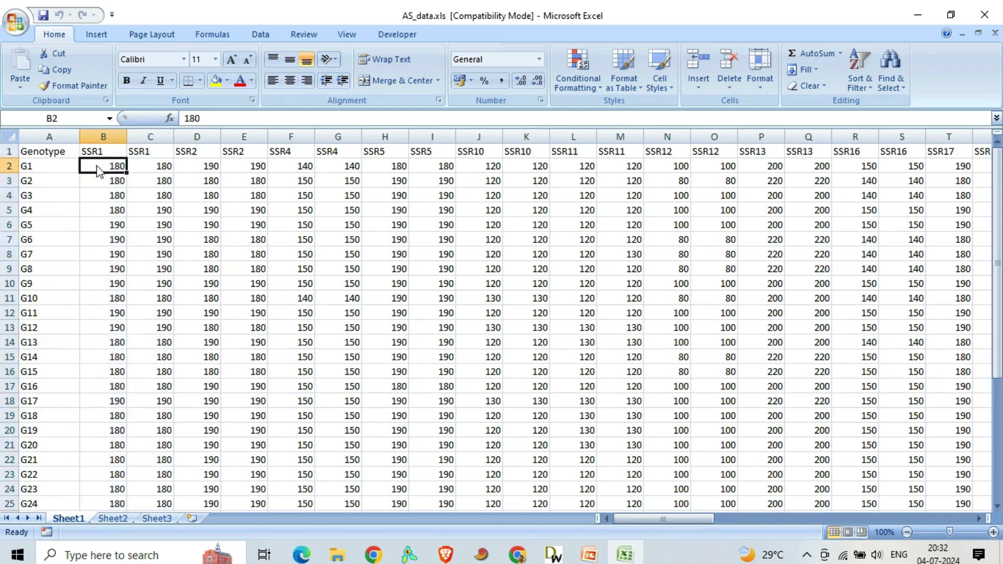
left_click(100, 195)
left_click_drag(90, 165, 150, 155)
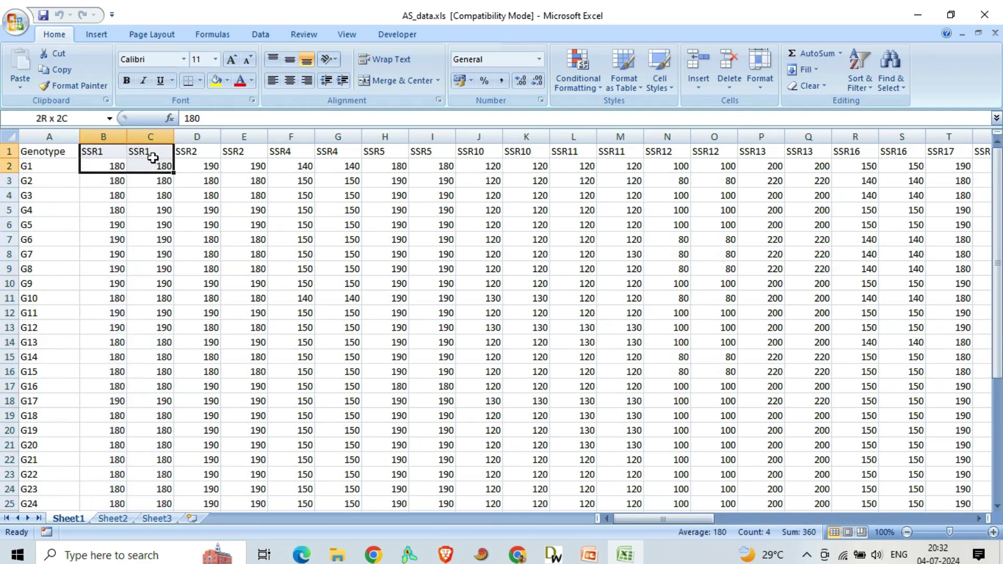
left_click(136, 179)
left_click(107, 166)
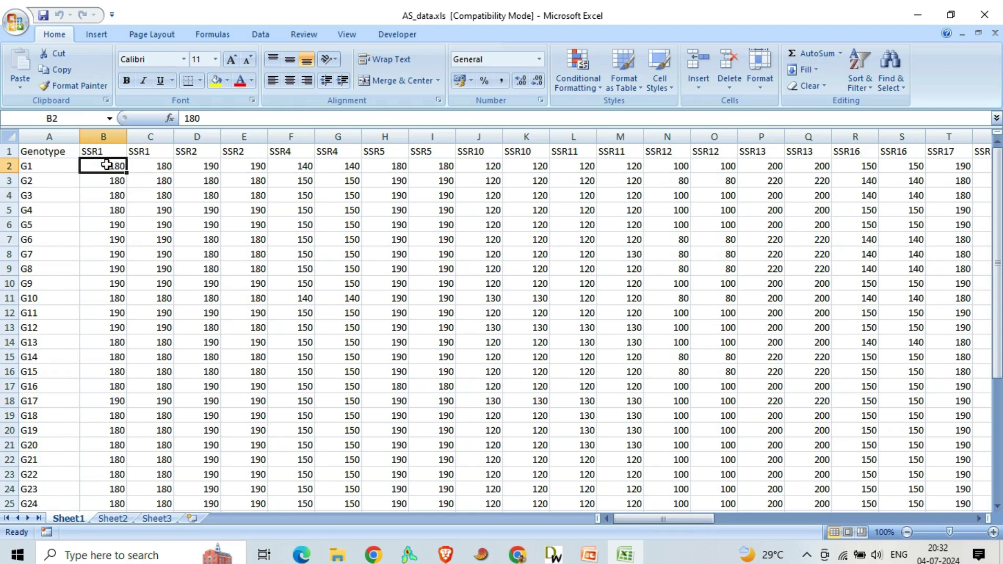
left_click(108, 194)
left_click(3, 166)
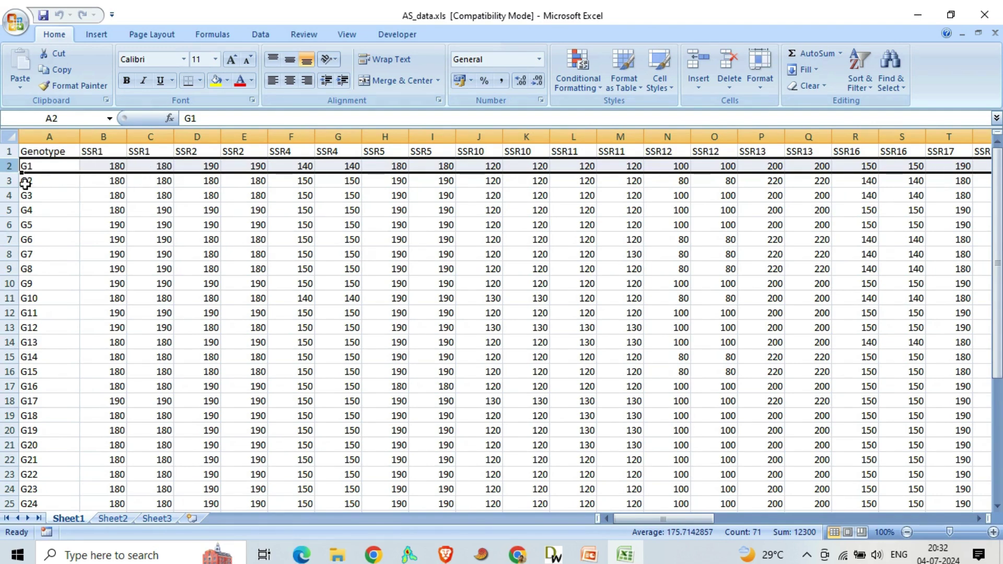
left_click(104, 182)
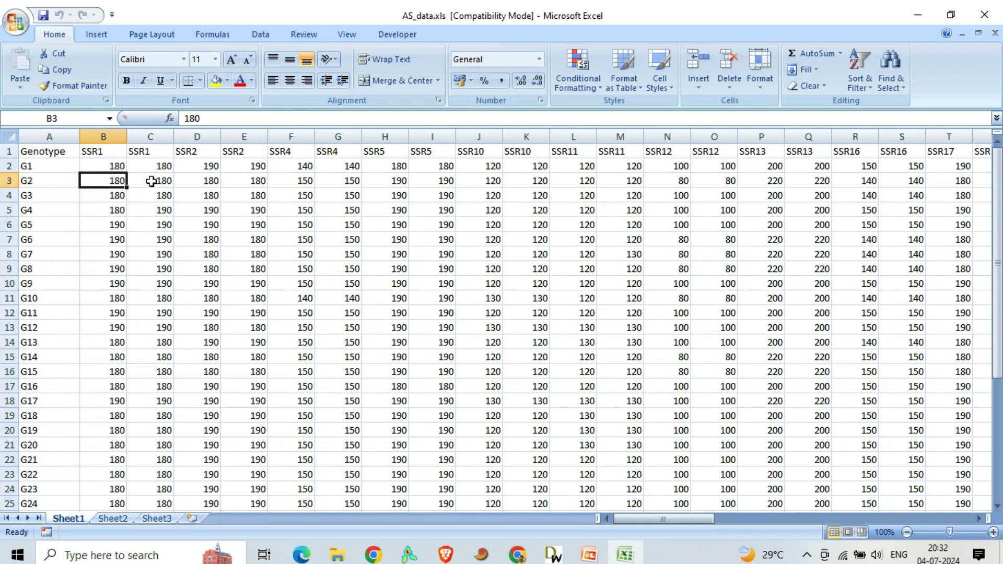
left_click(33, 225)
left_click(107, 225)
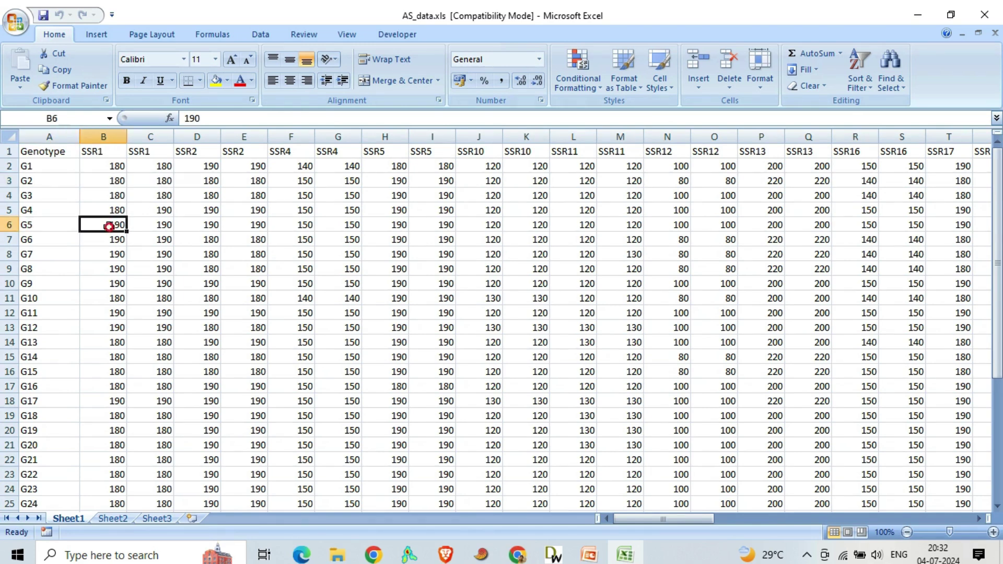
left_click(165, 224)
double_click(166, 225)
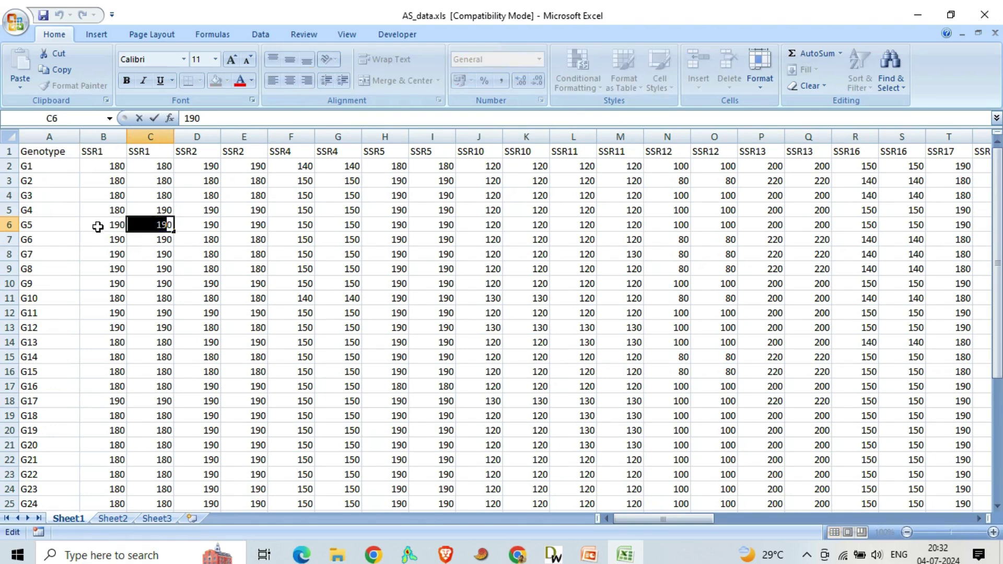
left_click(96, 179)
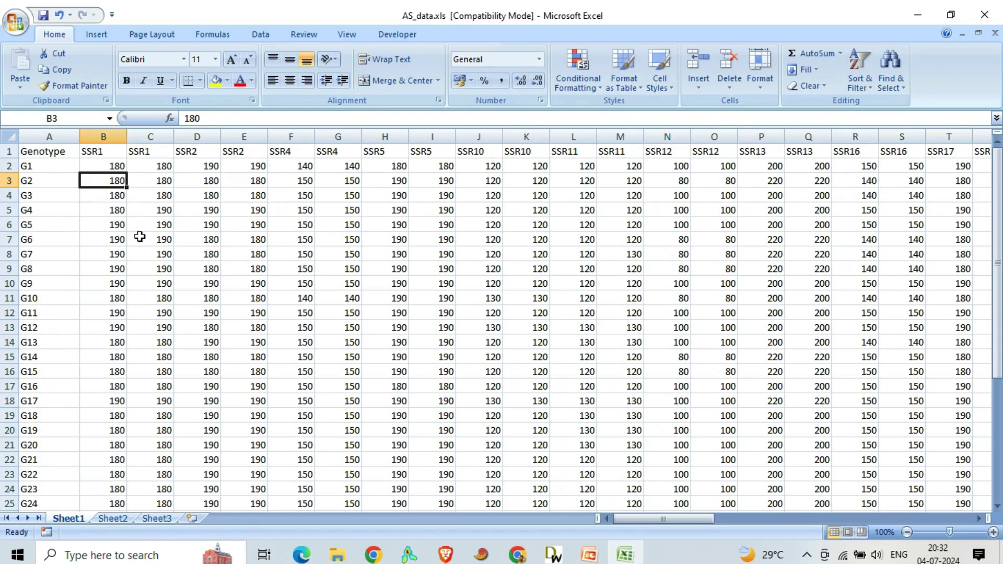
left_click(116, 239)
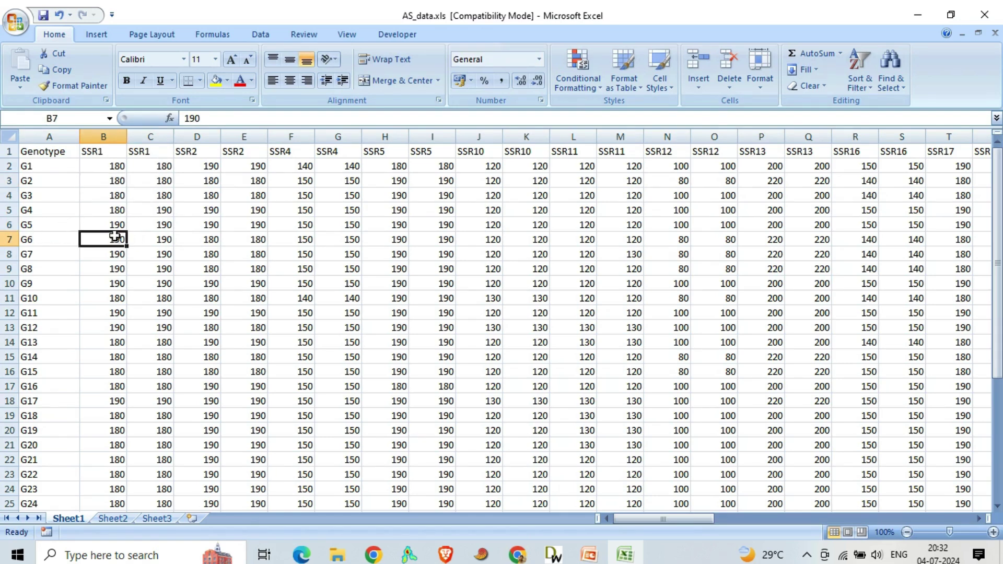
left_click(41, 209)
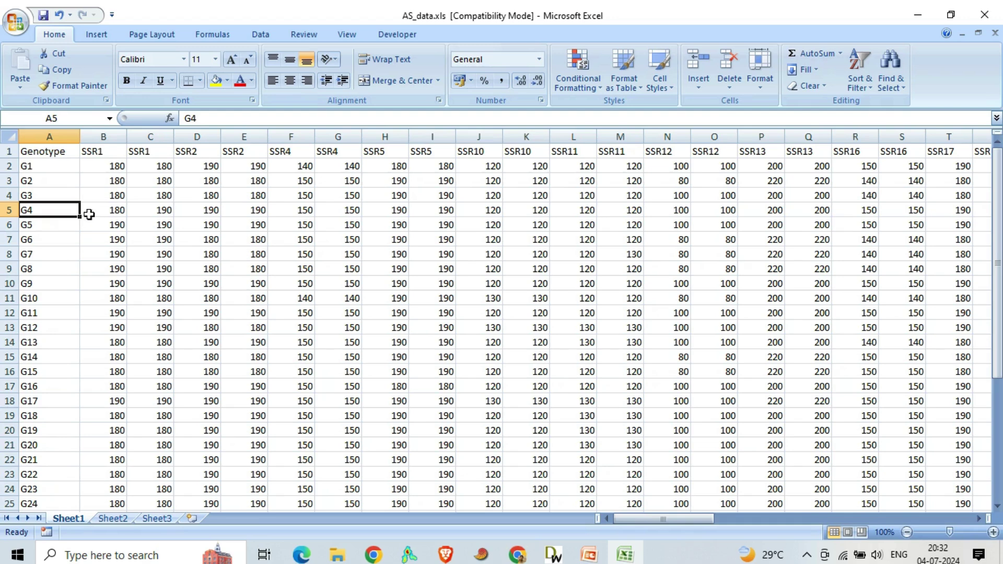
left_click(115, 211)
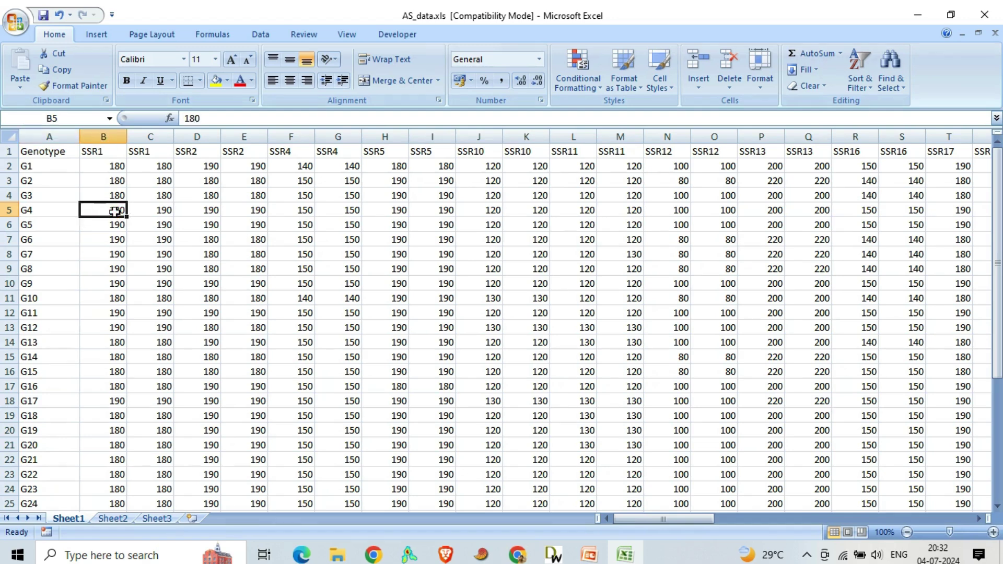
left_click(164, 211)
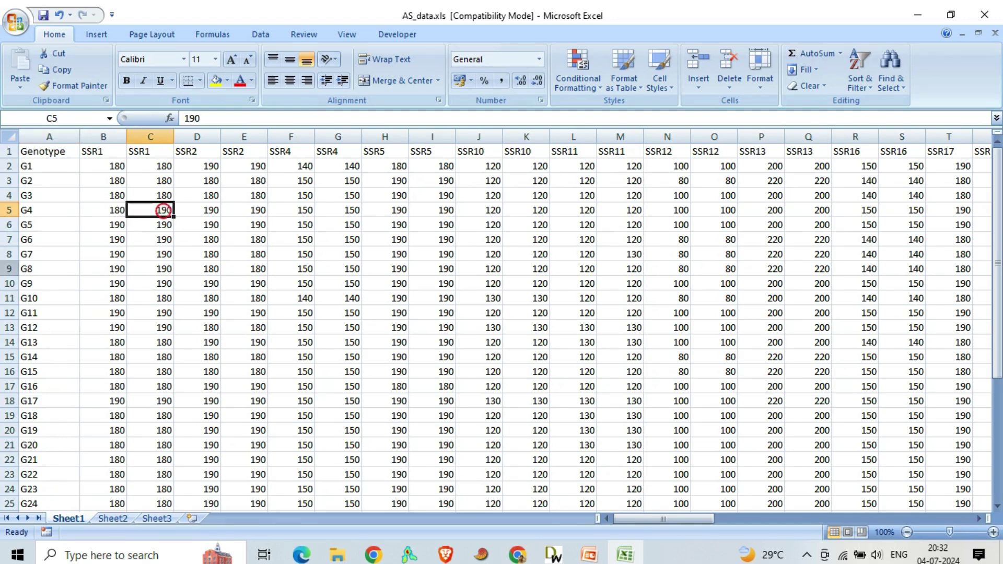
left_click(96, 210)
left_click_drag(116, 209, 149, 205)
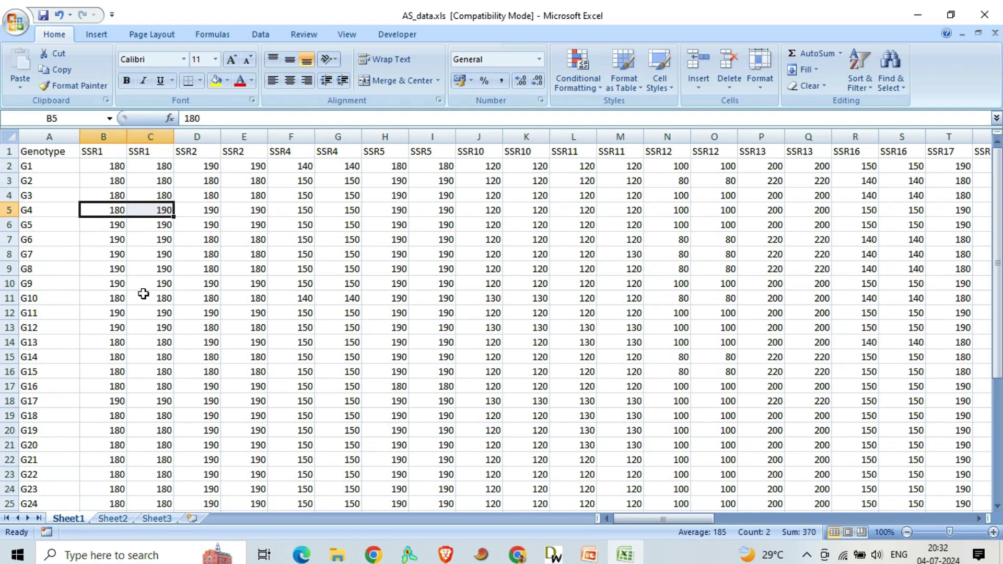
scroll(143, 295, "down", 8)
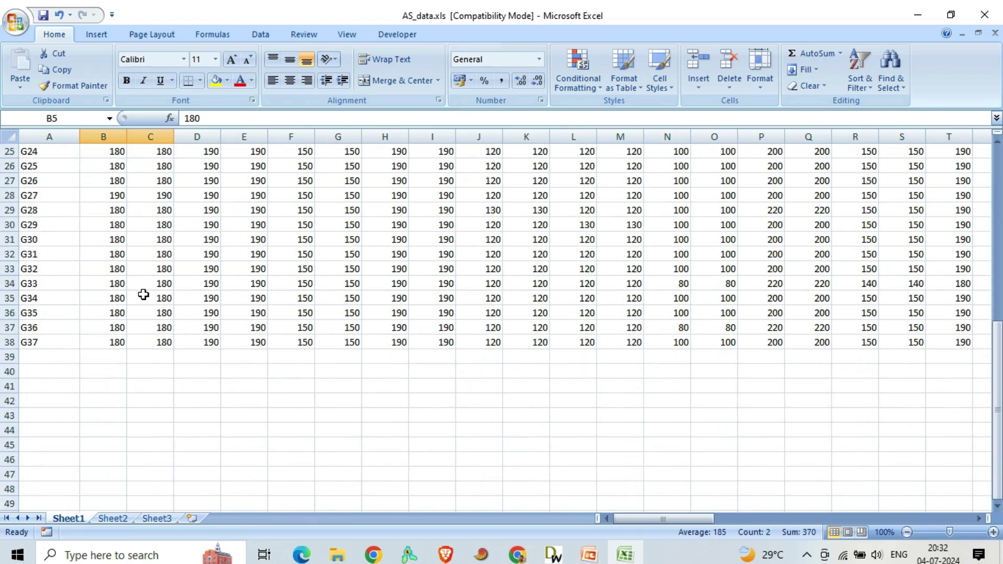
scroll(143, 294, "up", 8)
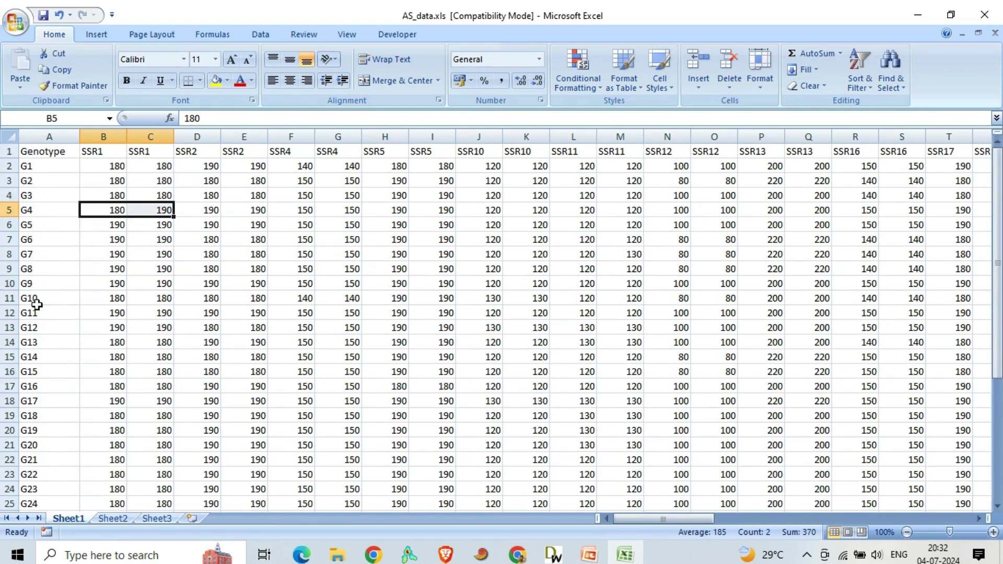
scroll(47, 521, "down", 4)
scroll(54, 466, "down", 3)
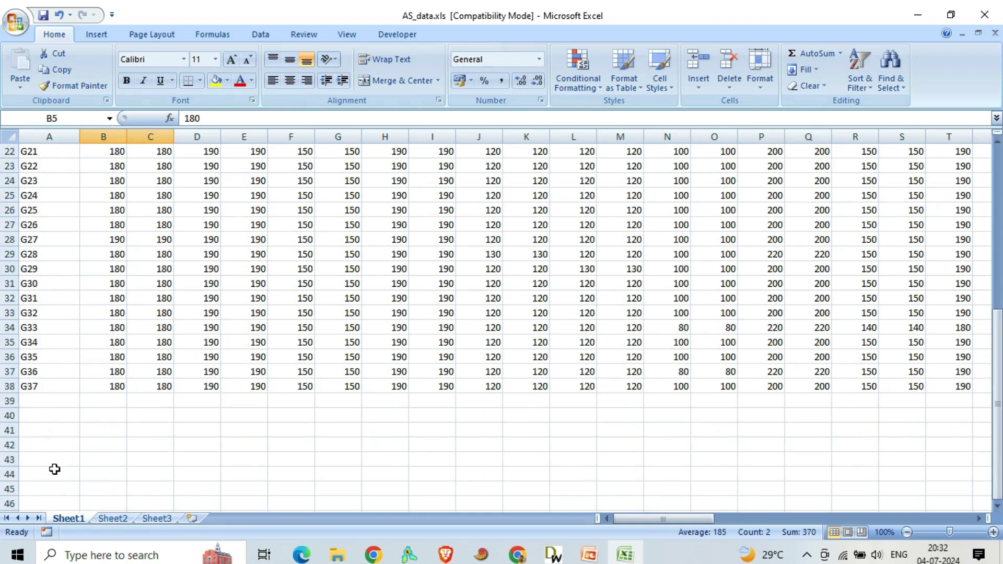
scroll(59, 444, "up", 7)
left_click(956, 68)
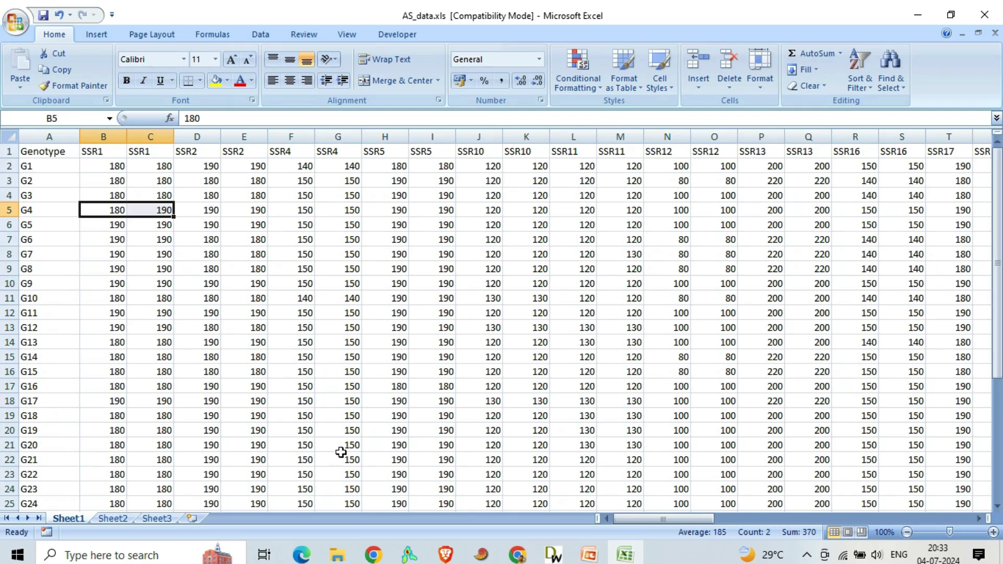
- Save a copy to the Desktop as Text (Tab delimited) (*.txt), editing the file name toward AS_data1.txt
left_click(16, 22)
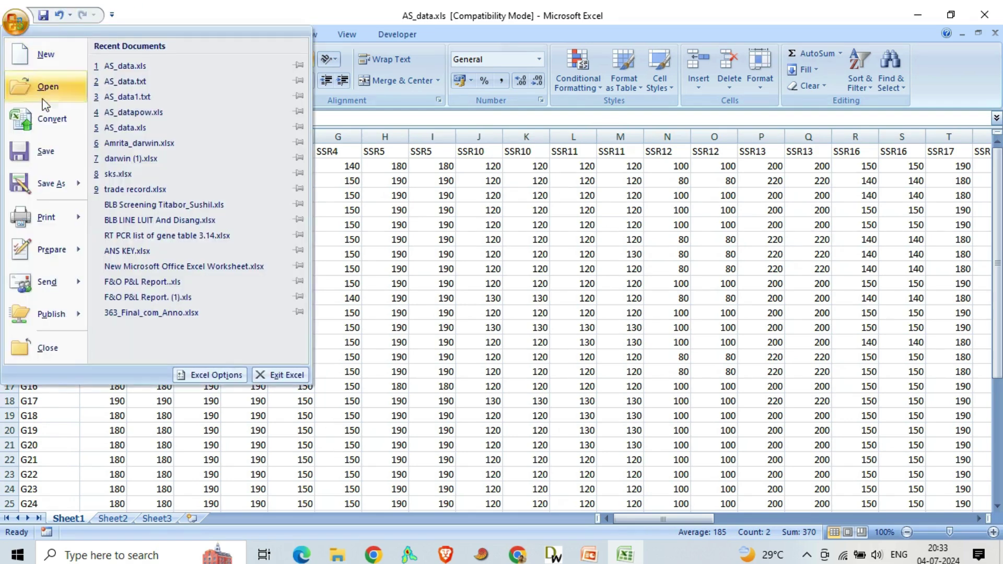
left_click(78, 187)
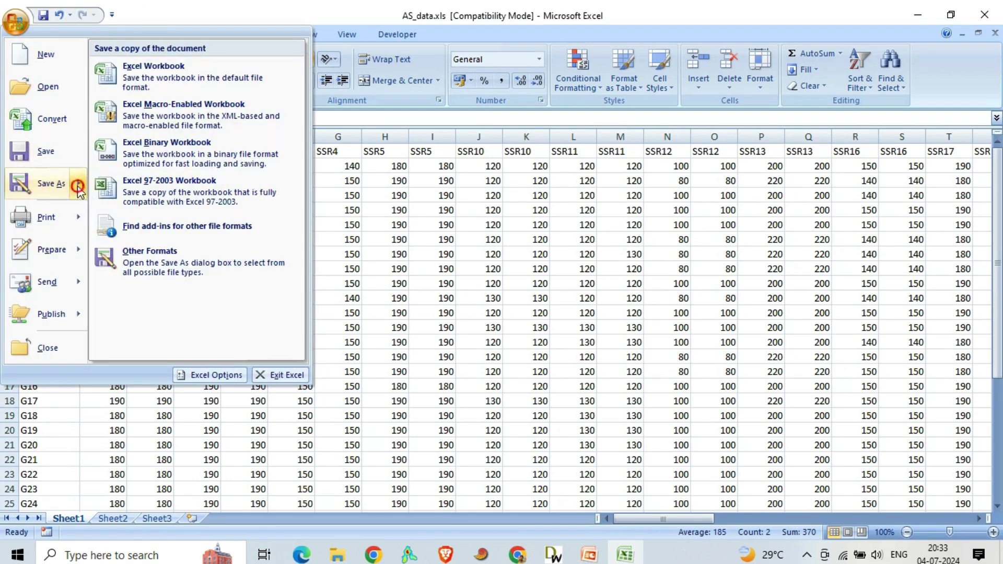
left_click(161, 189)
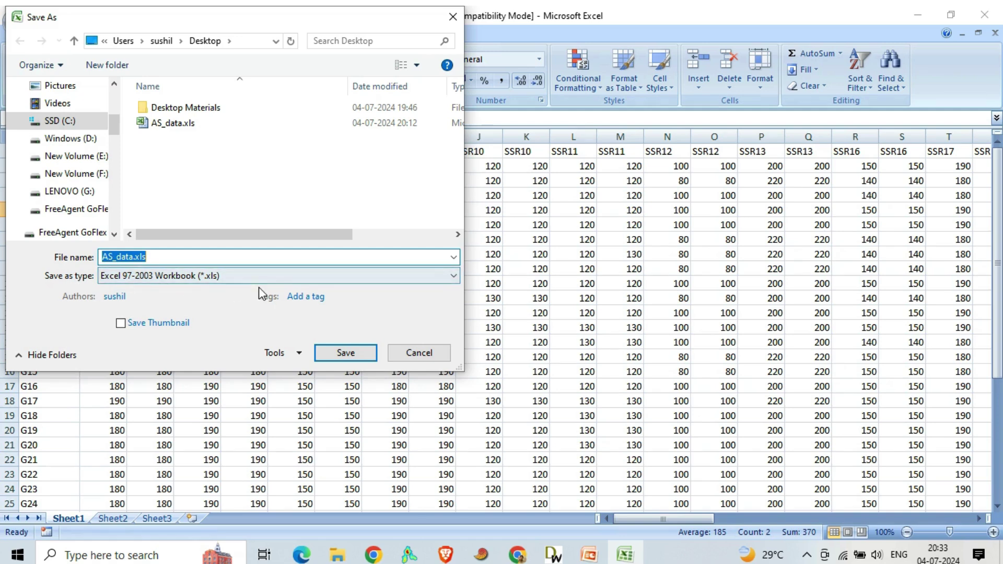
left_click(274, 280)
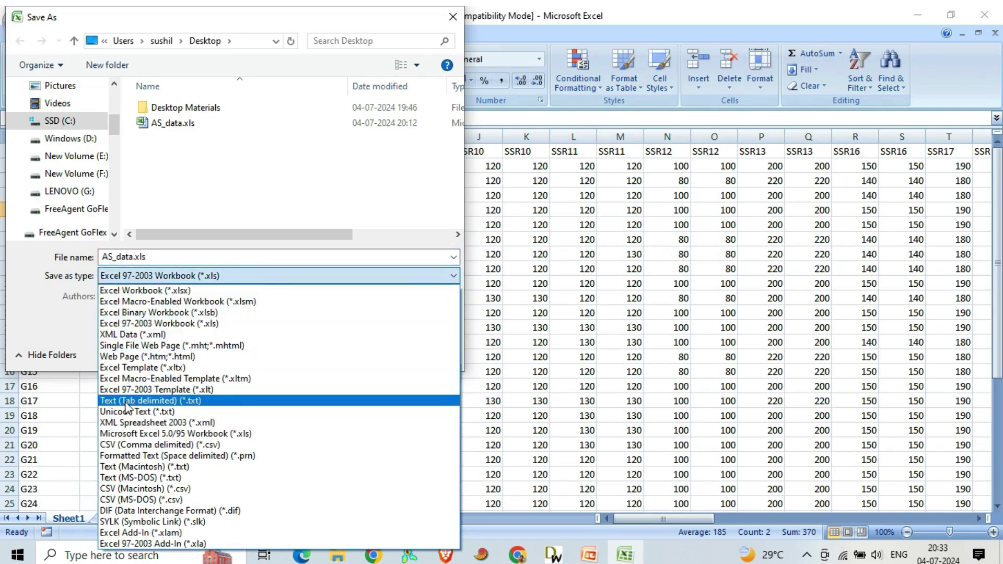
left_click(188, 401)
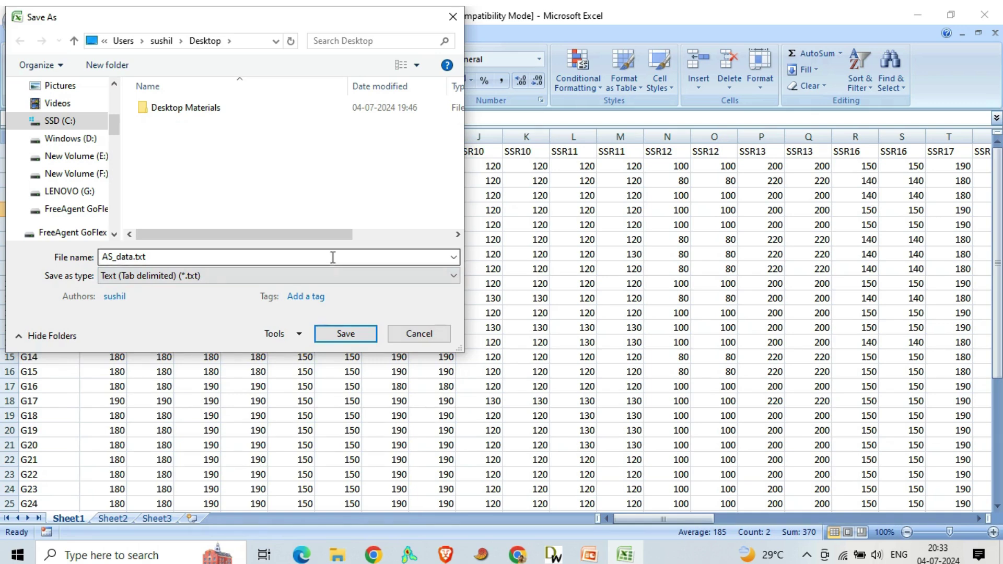
double_click(134, 258)
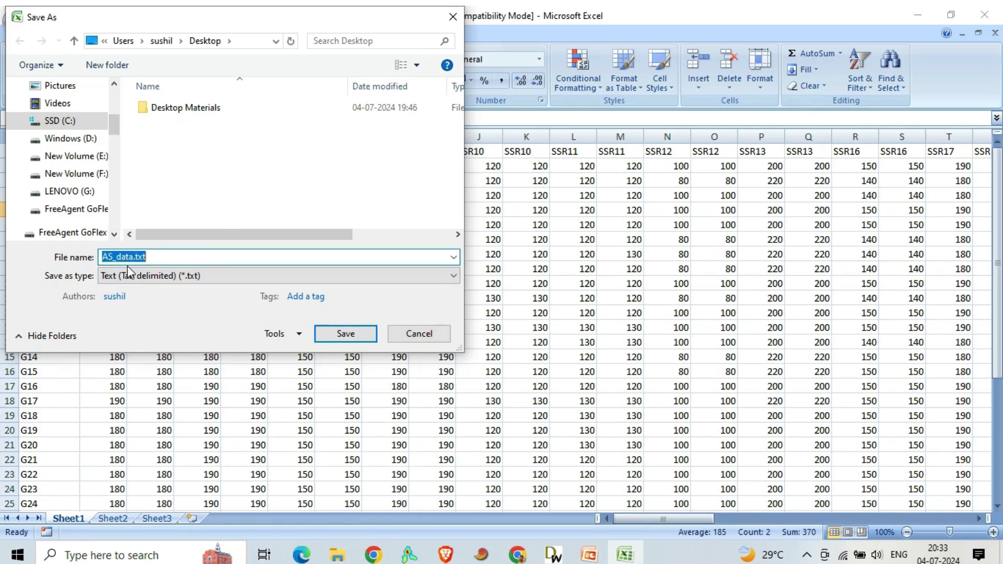
left_click(133, 257)
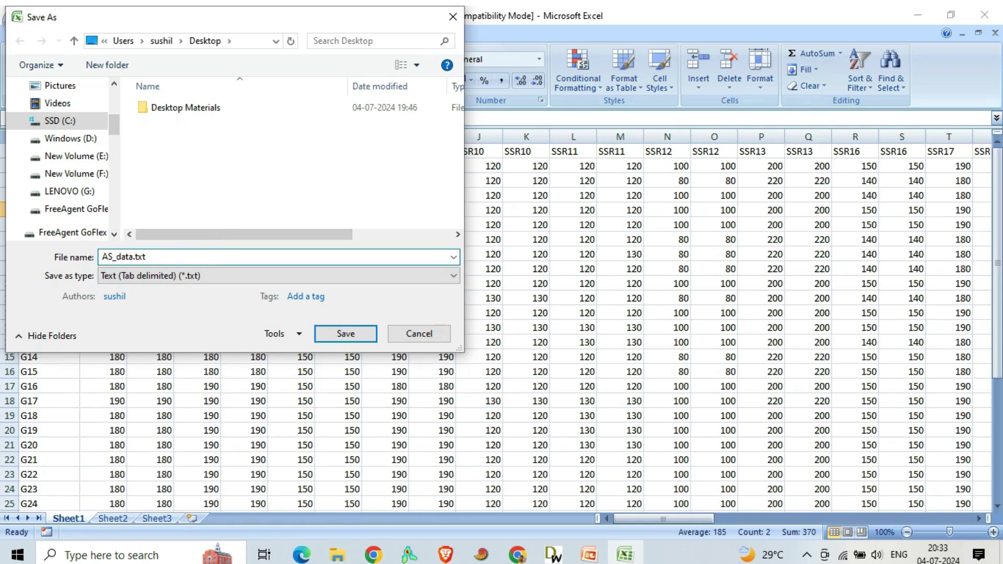
- Save the active sheet as tab-delimited AS_data1.txt, keeping the text format
type("1")
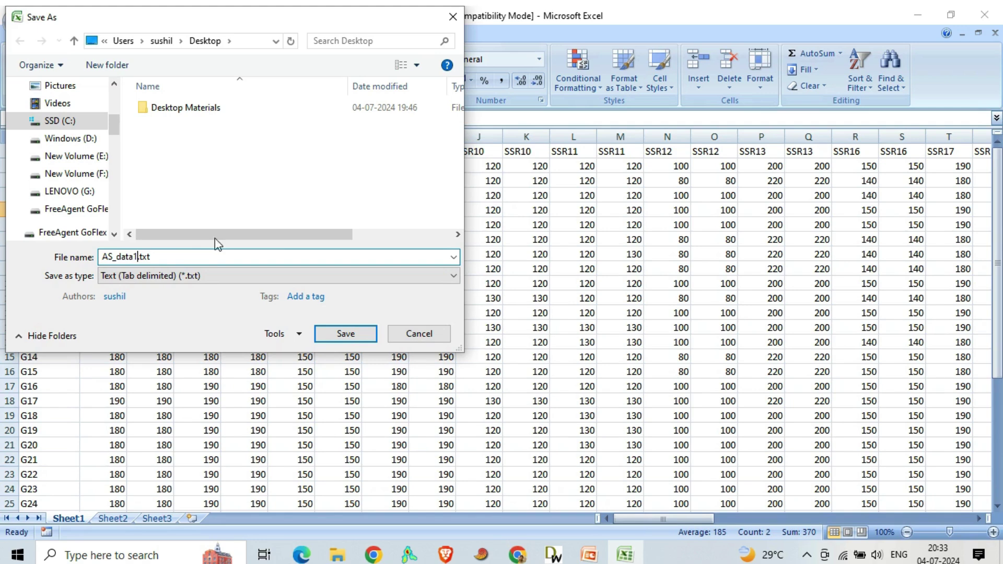
left_click(344, 335)
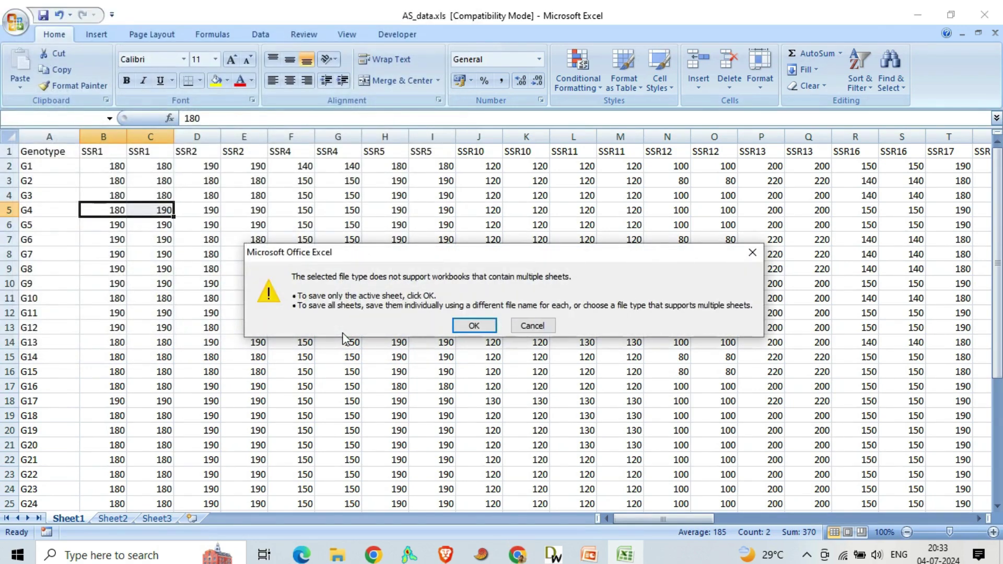
left_click(472, 326)
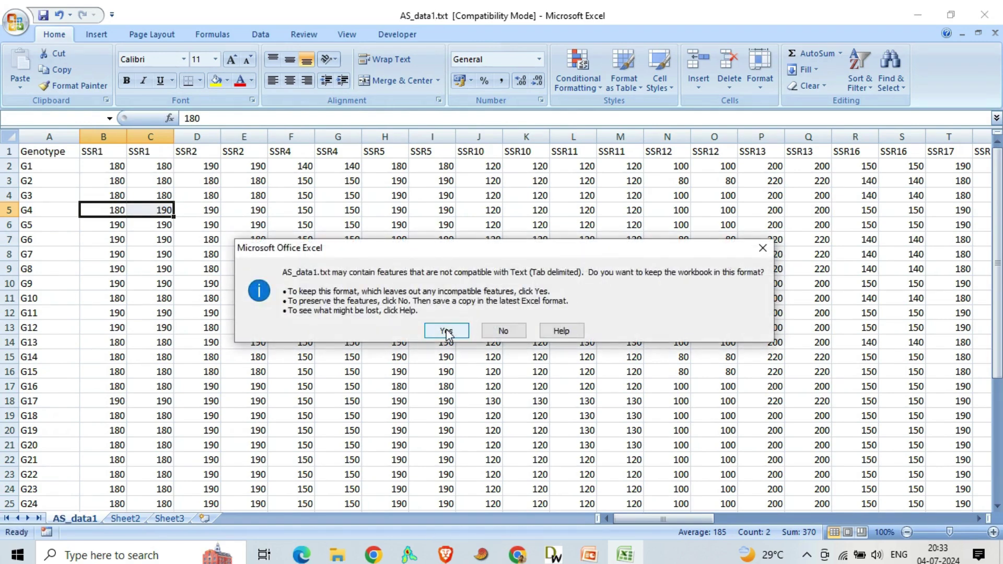
left_click(446, 332)
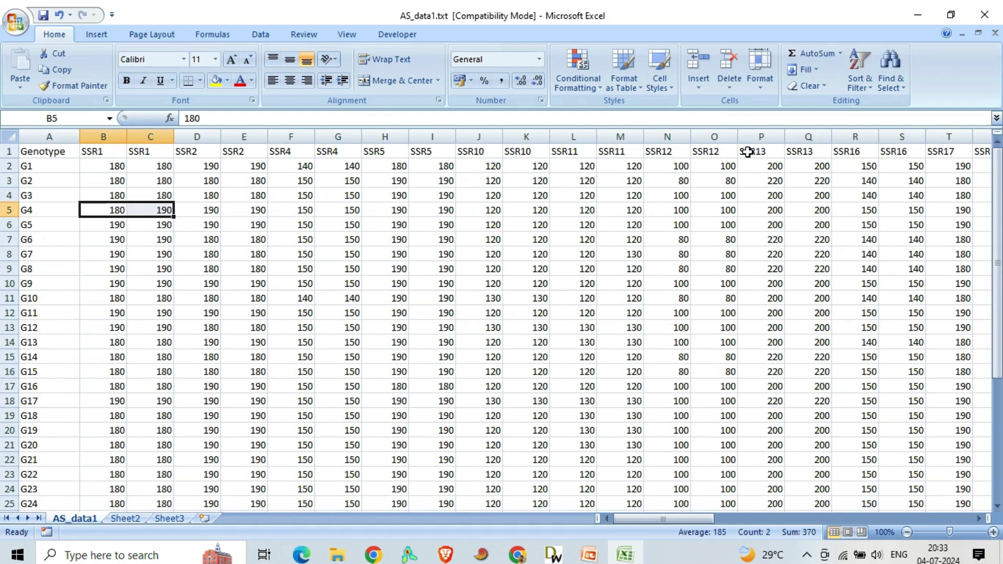
- Close Excel, saving the changes as AS_data1.txt and replacing the existing file
left_click(986, 16)
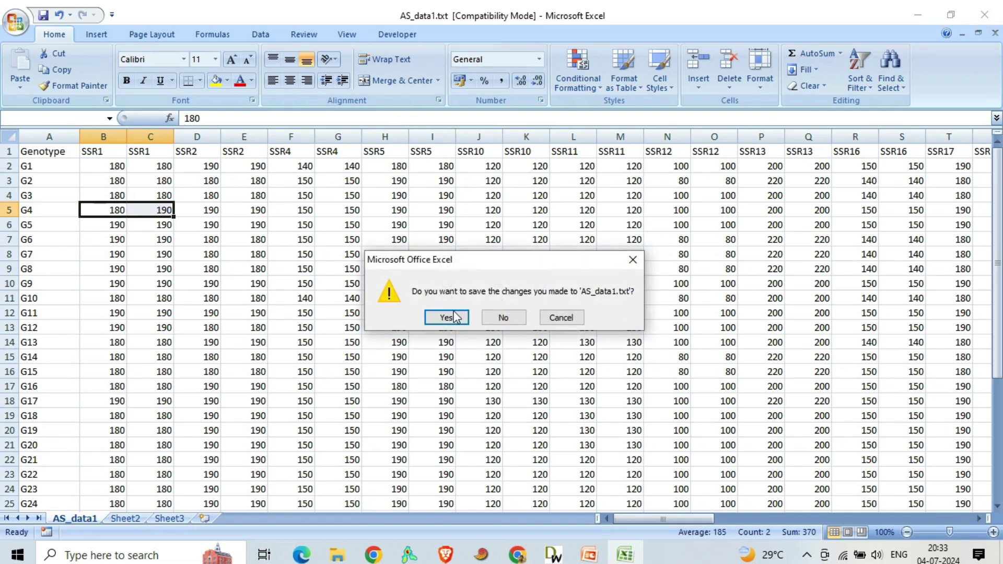
left_click(447, 317)
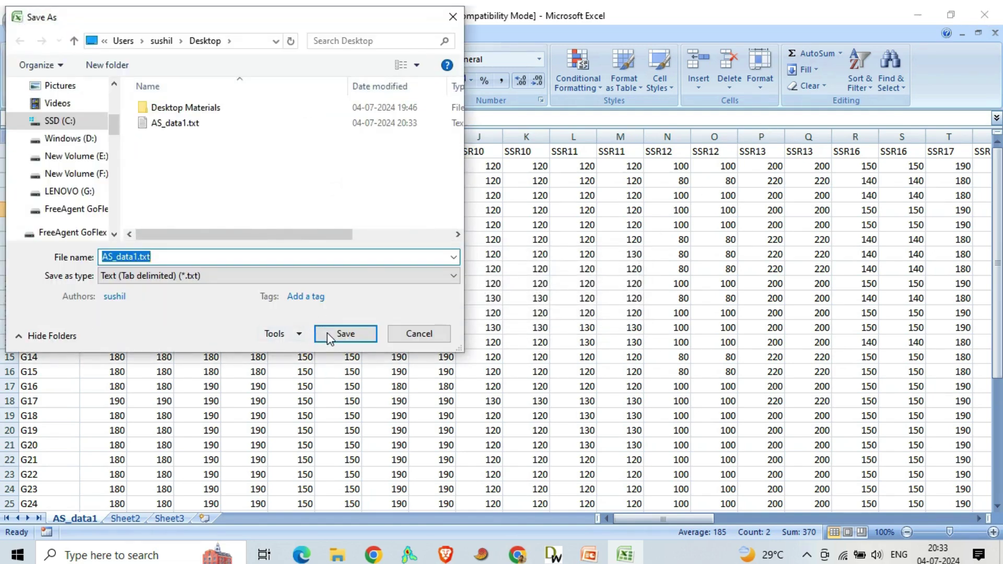
left_click(329, 335)
left_click(545, 286)
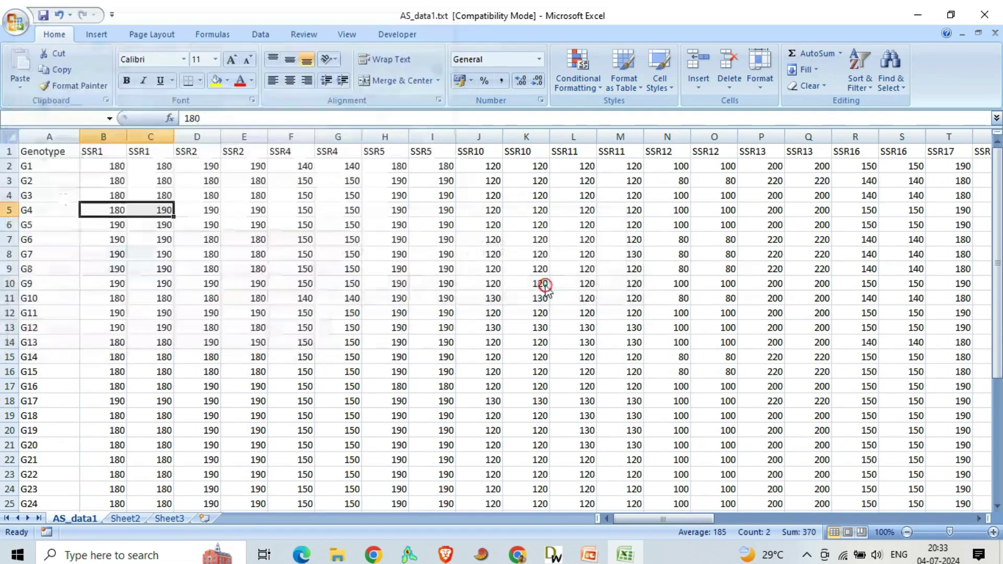
- Keep the tab-delimited format so Excel finishes closing, then refresh the desktop
left_click(449, 330)
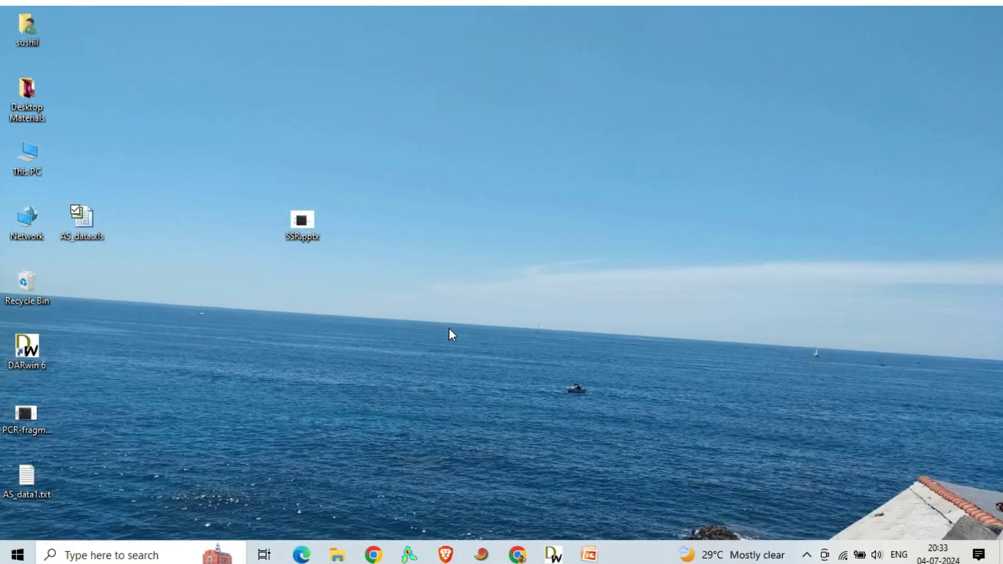
right_click(500, 224)
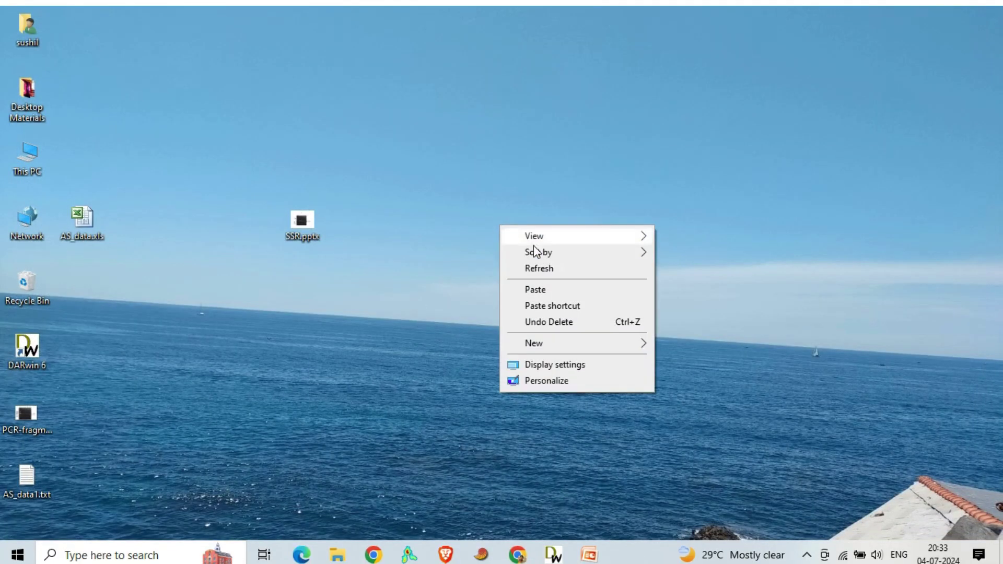
left_click(553, 270)
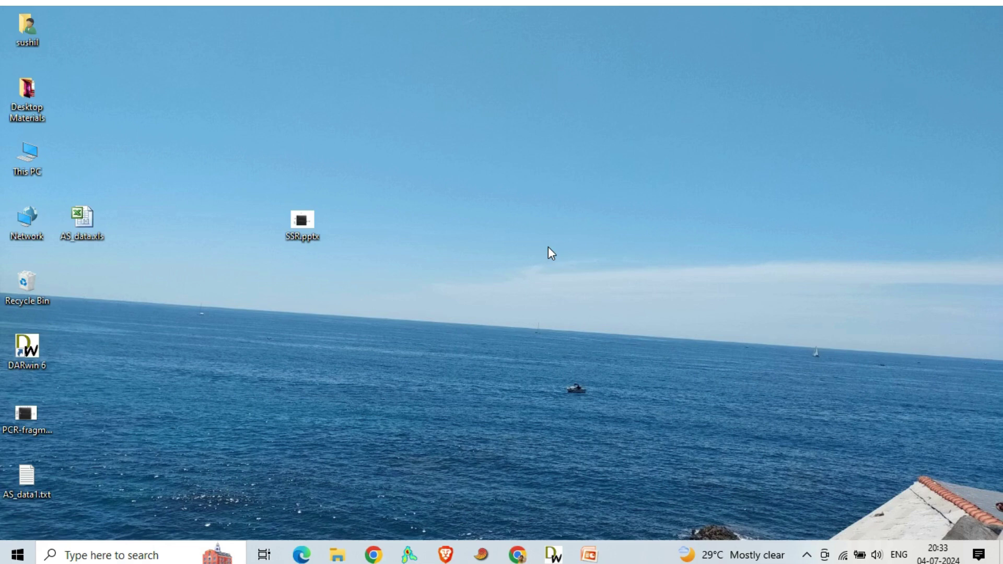
- Launch DARwin 6 and move its window toward the screen centre
left_click(37, 345)
double_click(38, 344)
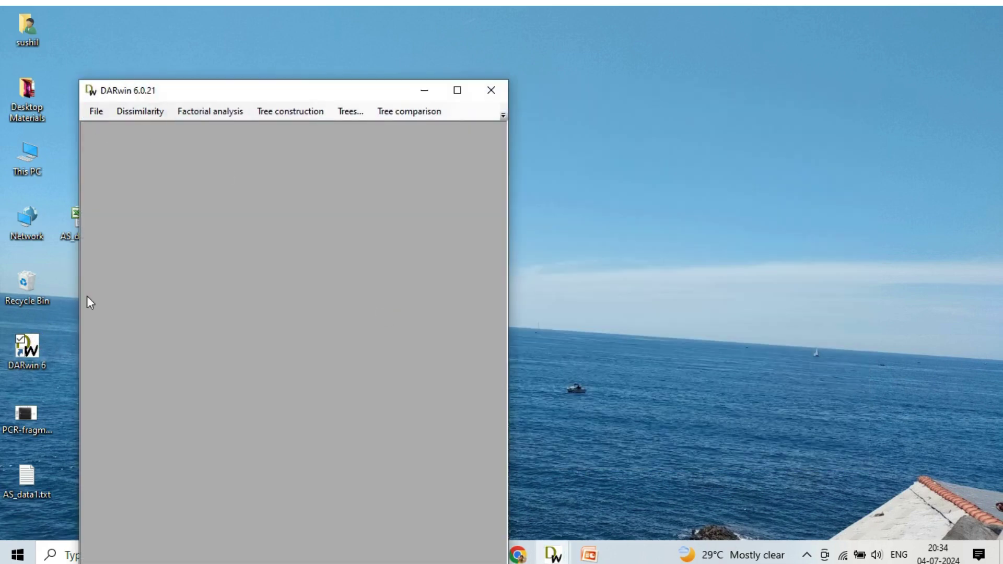
left_click_drag(223, 90, 437, 33)
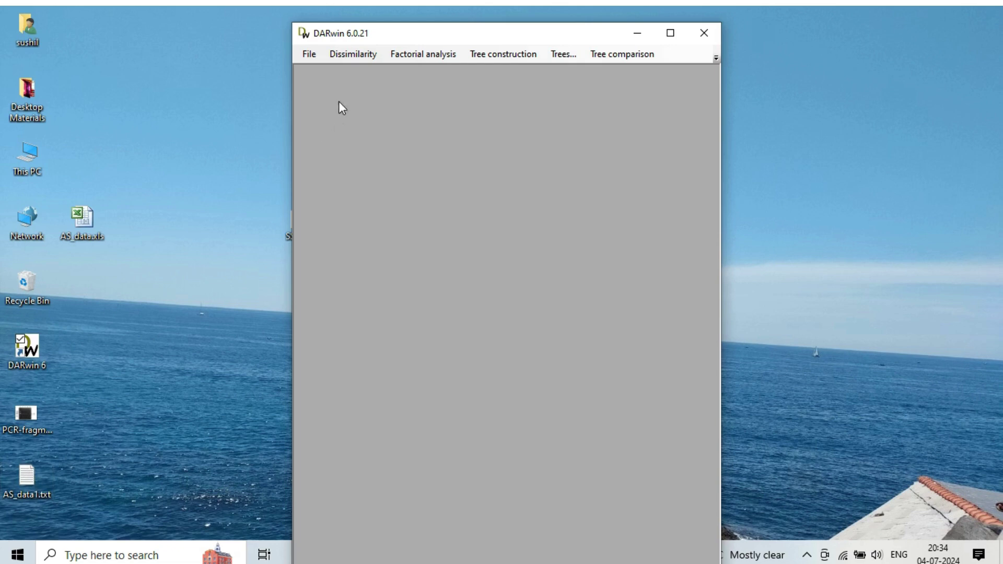
- Start a data matrix import in DARwin using AS_data1.txt
left_click(311, 56)
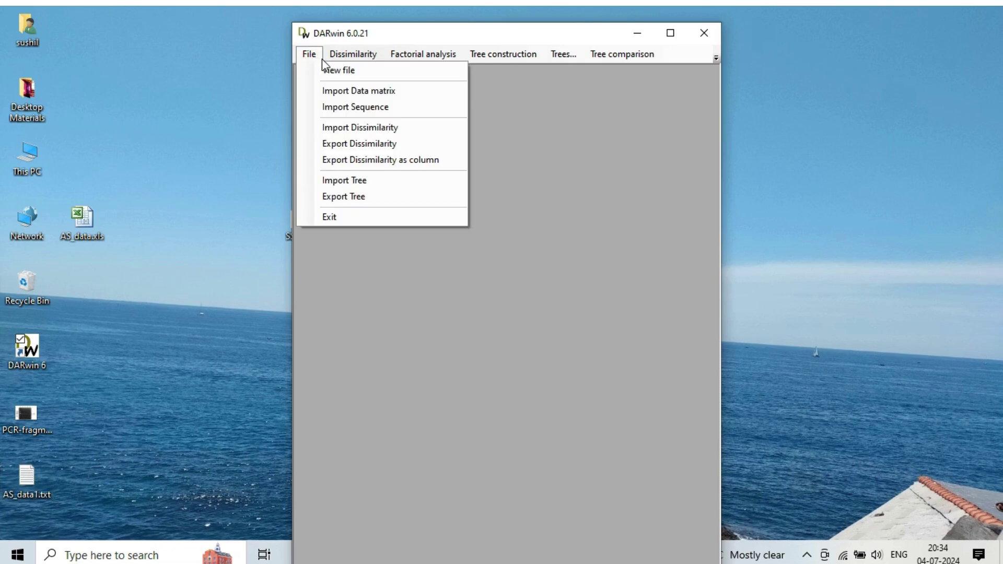
left_click(335, 92)
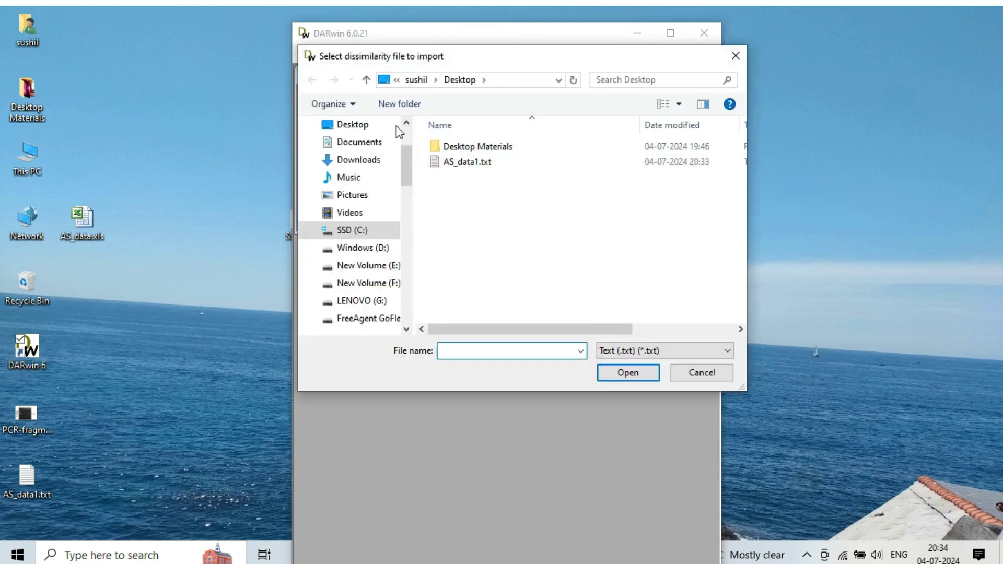
left_click(461, 163)
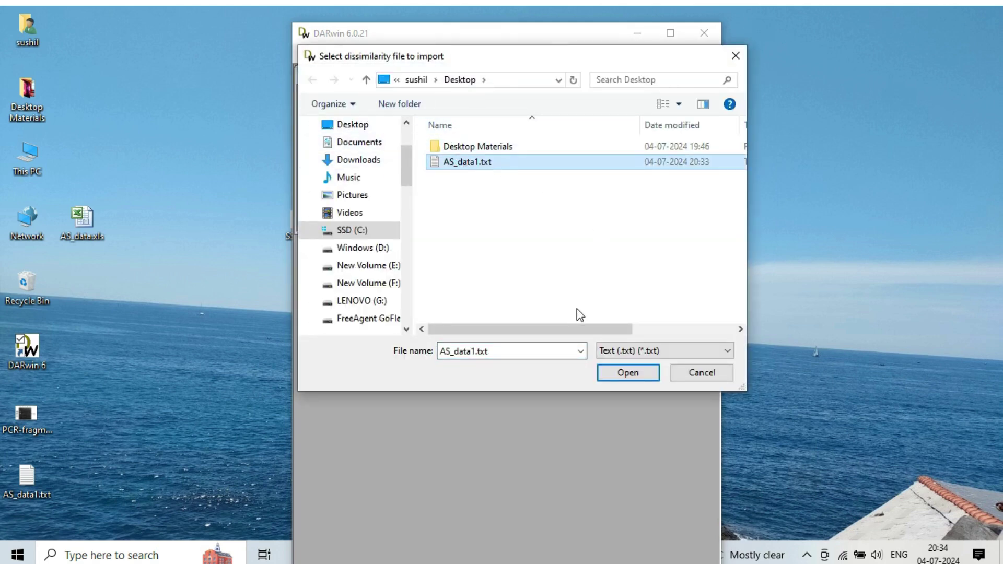
left_click(620, 375)
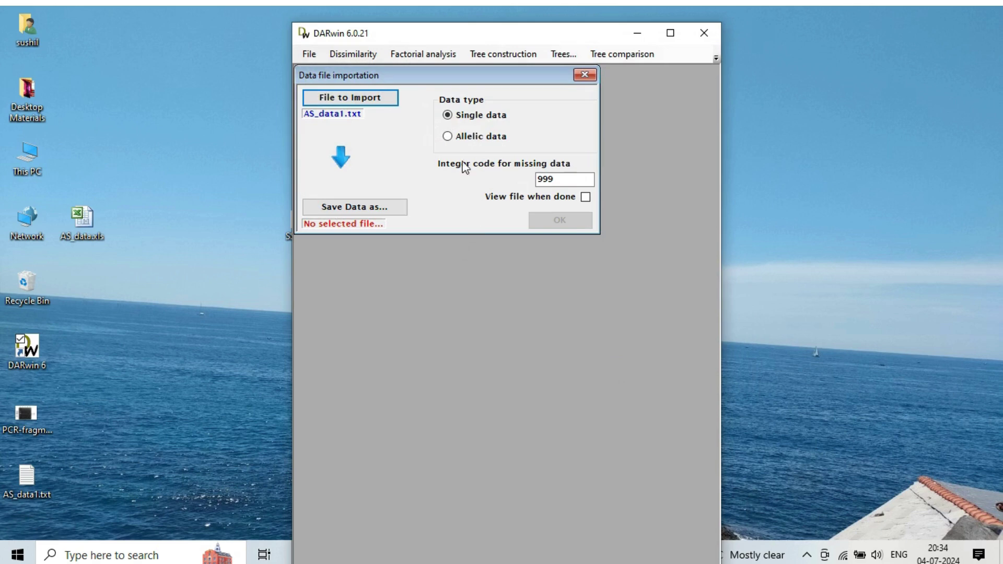
- Import as allelic data with ploidy 2, saved as AS_data12.var and shown when finished
left_click(585, 196)
left_click(347, 208)
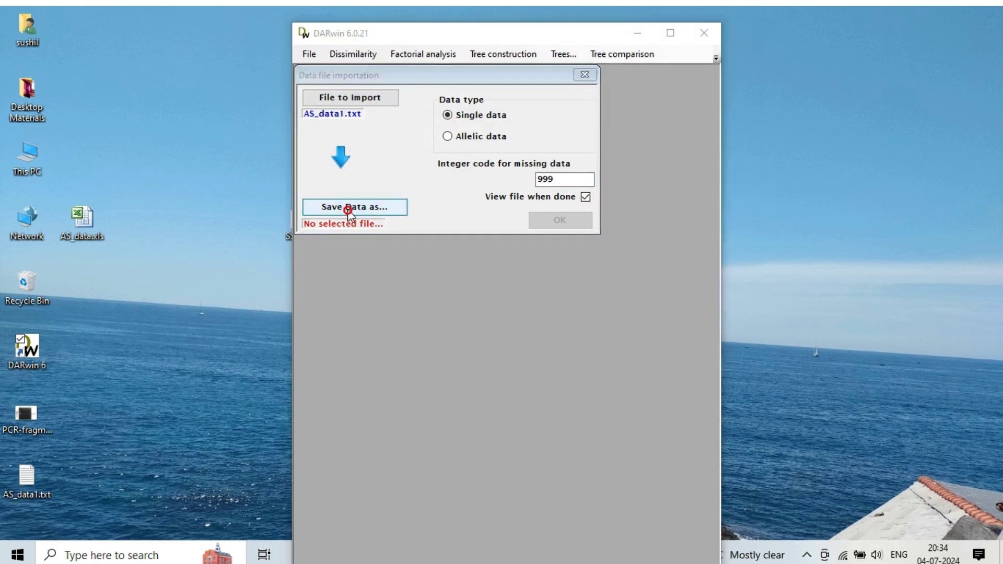
left_click(428, 321)
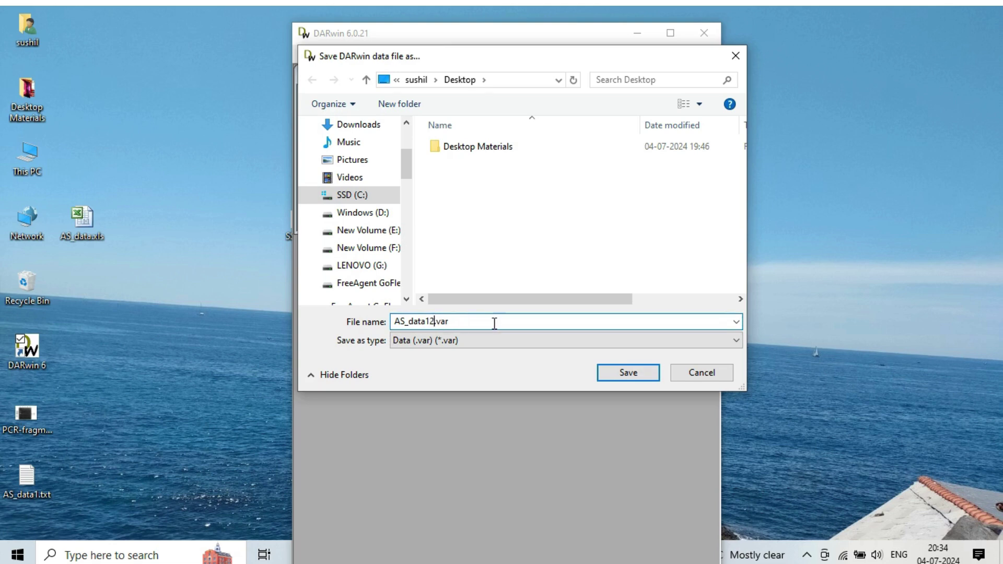
left_click(616, 372)
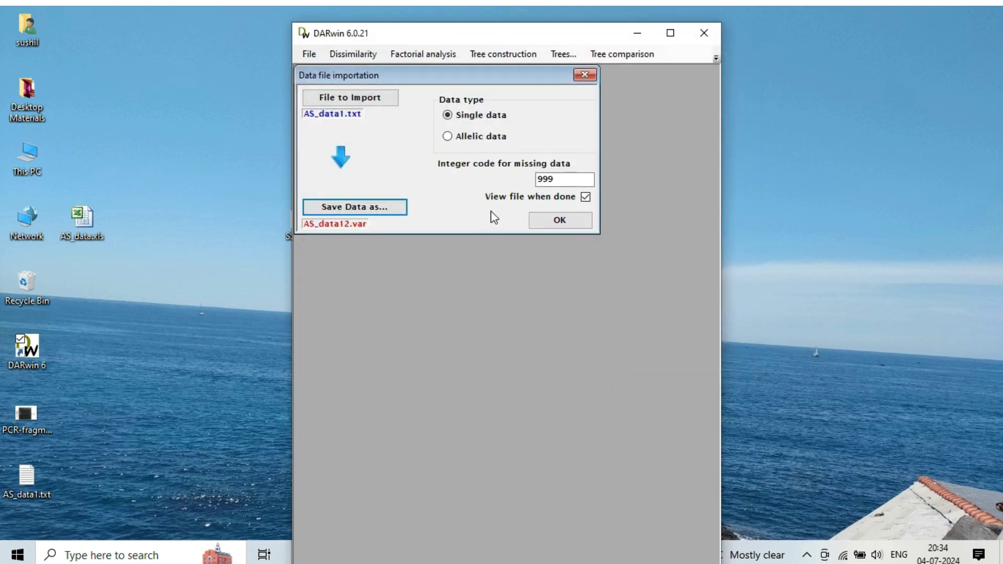
left_click(448, 137)
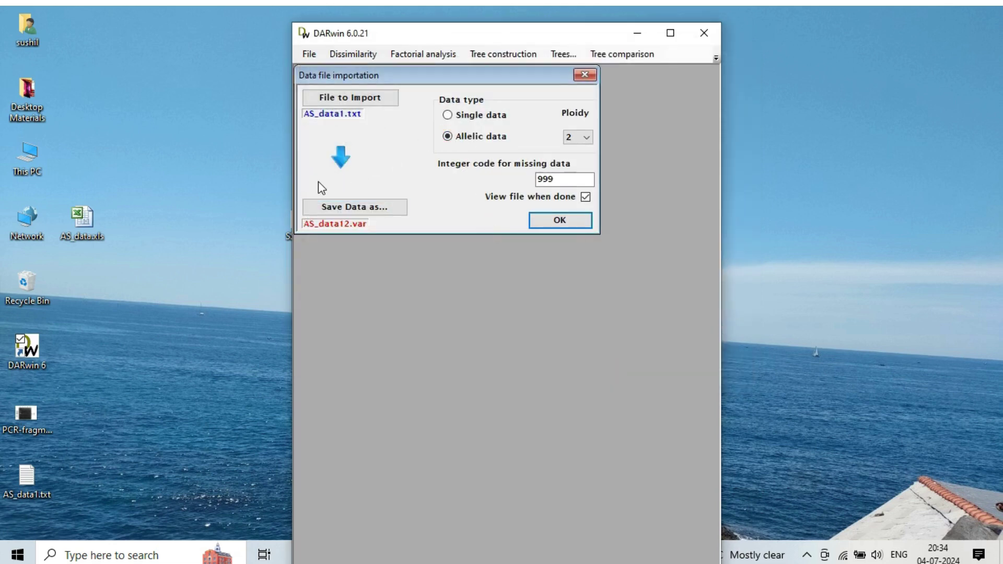
left_click(558, 220)
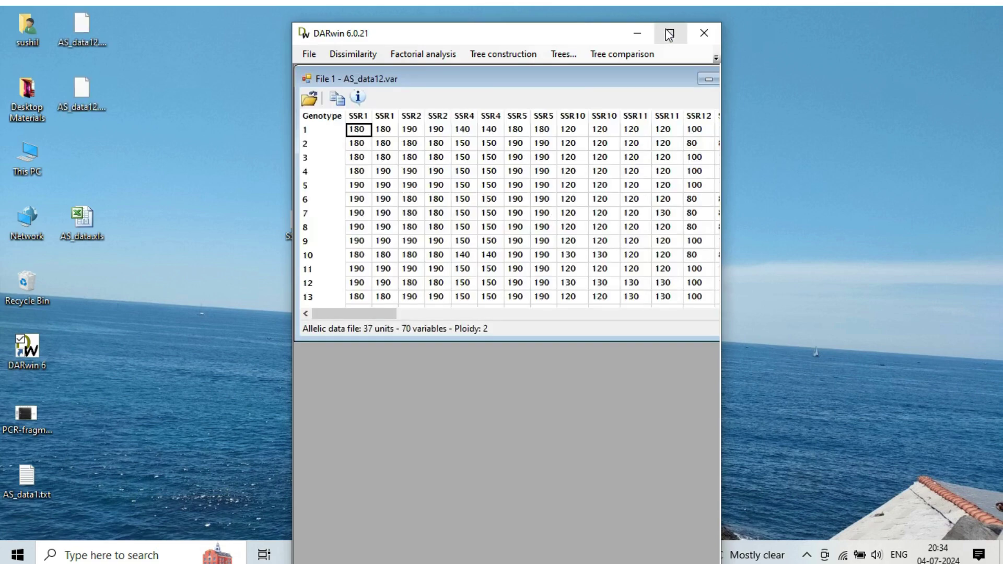
- Maximize DARwin to review the AS_data12.var table, then minimize it
left_click(669, 33)
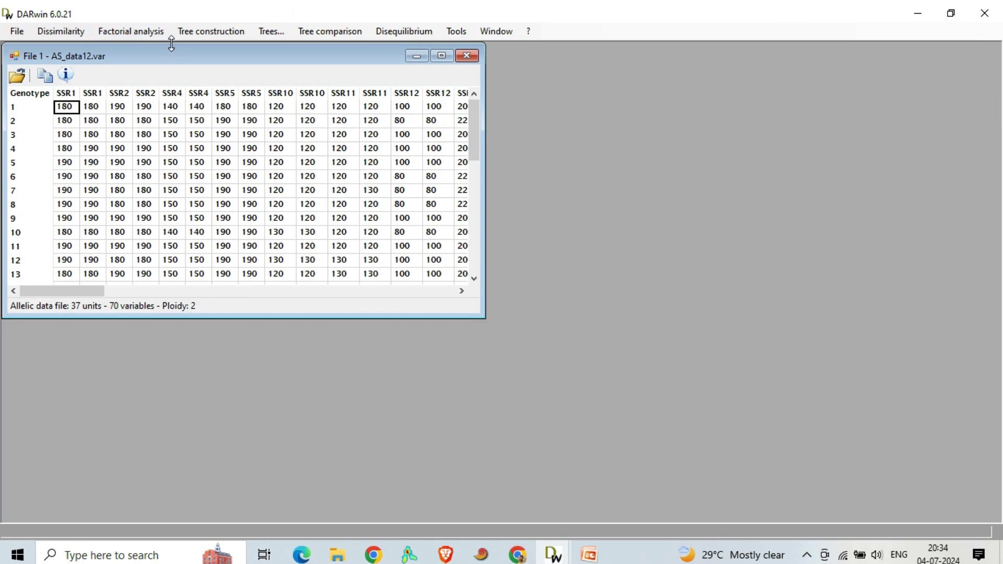
left_click(920, 14)
right_click(462, 110)
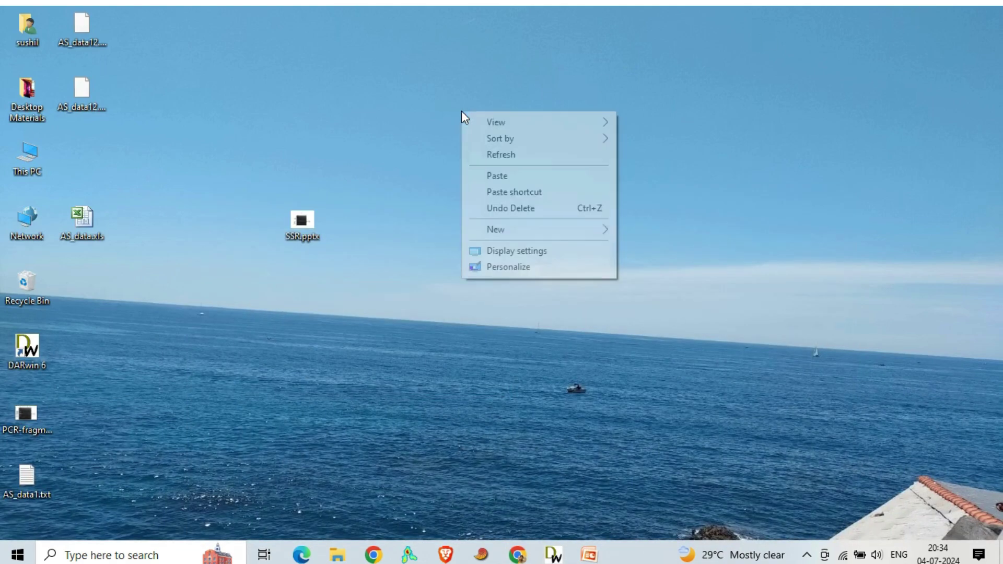
left_click(497, 150)
right_click(450, 112)
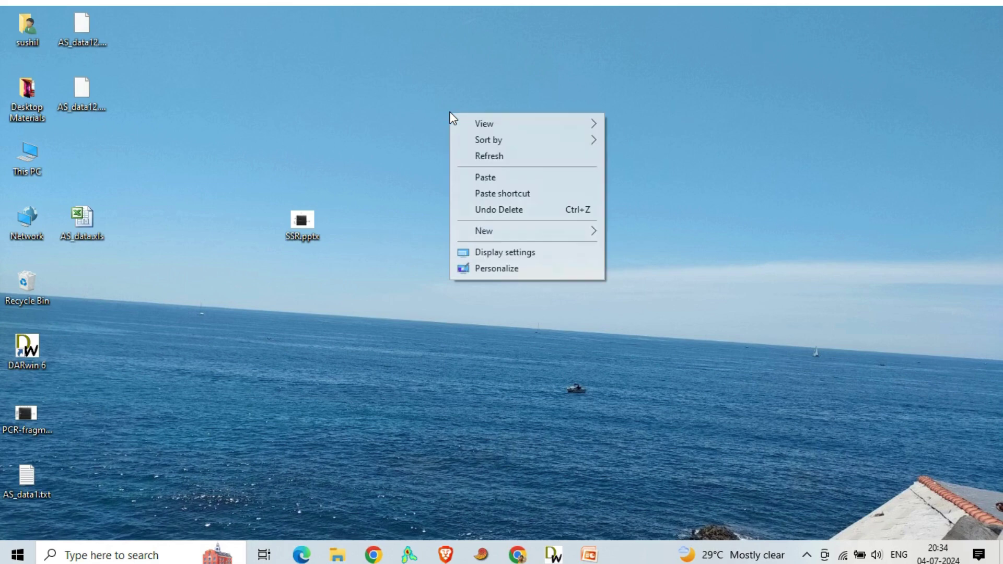
left_click(491, 155)
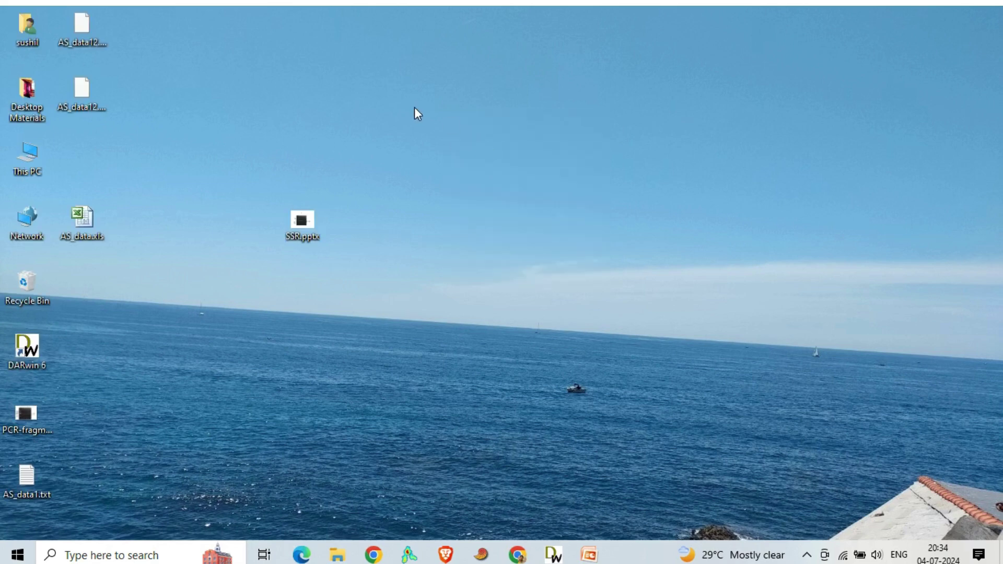